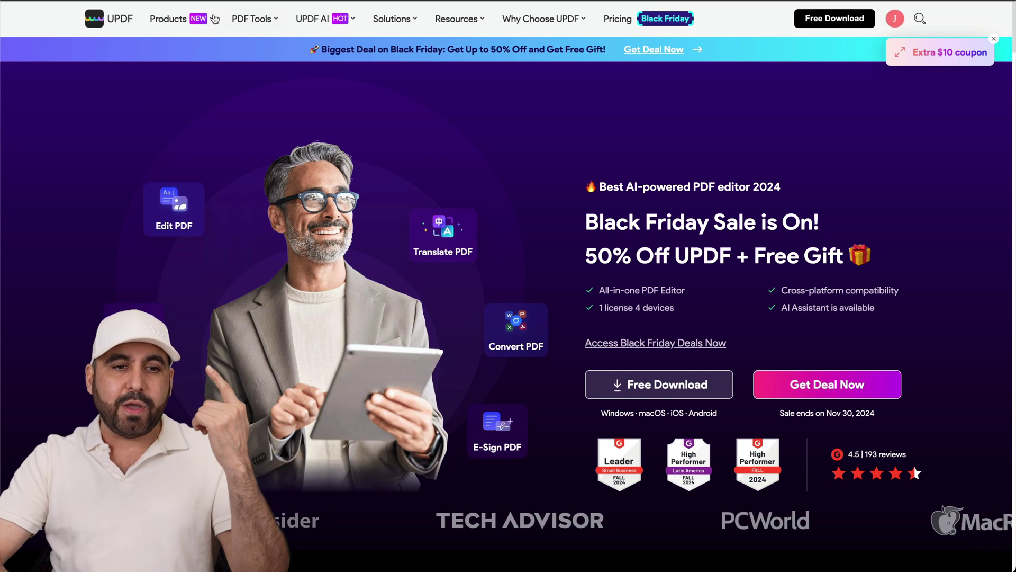
Browse the UPDF homepage to the Black Friday sale offering up to 50% off.
mouse_move(197, 19)
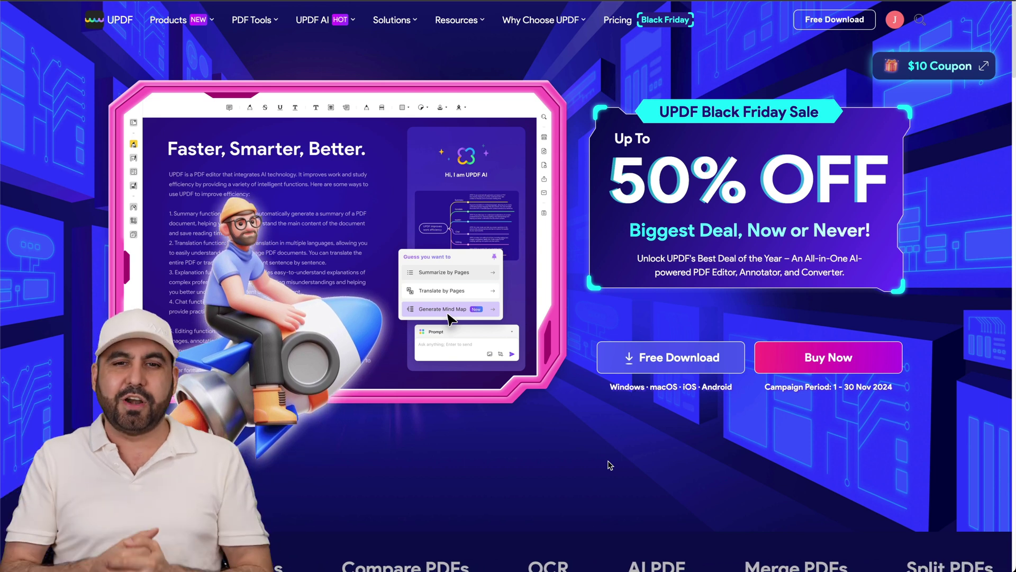
Open the california-standard-residential-lease PDF, confirm its paragraphs are editable text, and start a new tab.
click(707, 544)
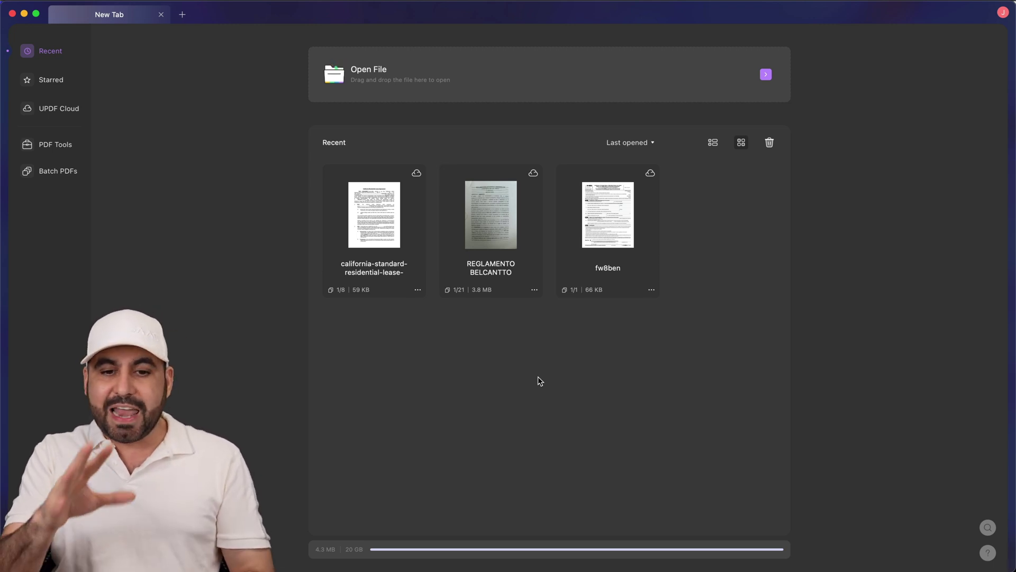
click(379, 218)
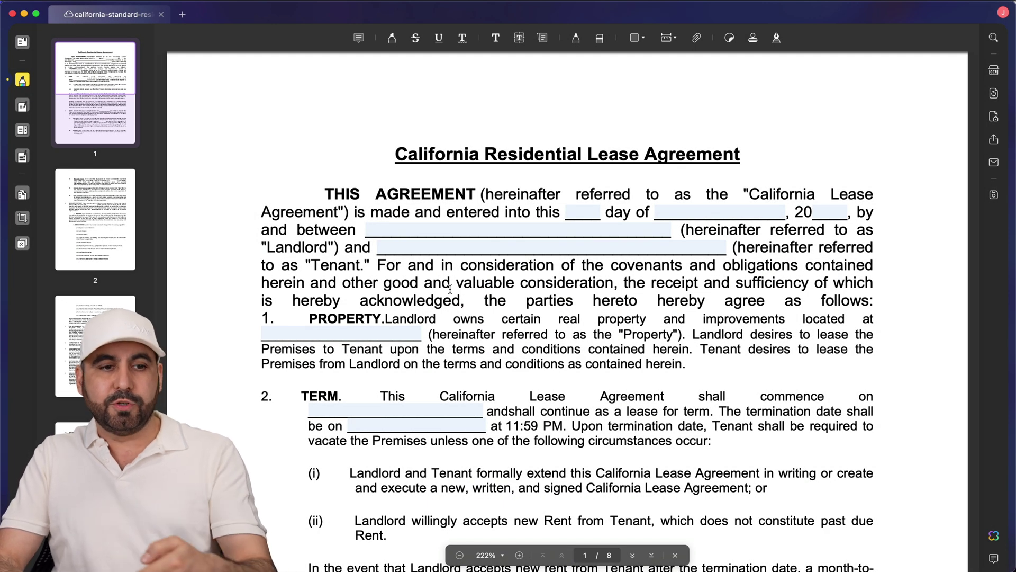
click(22, 108)
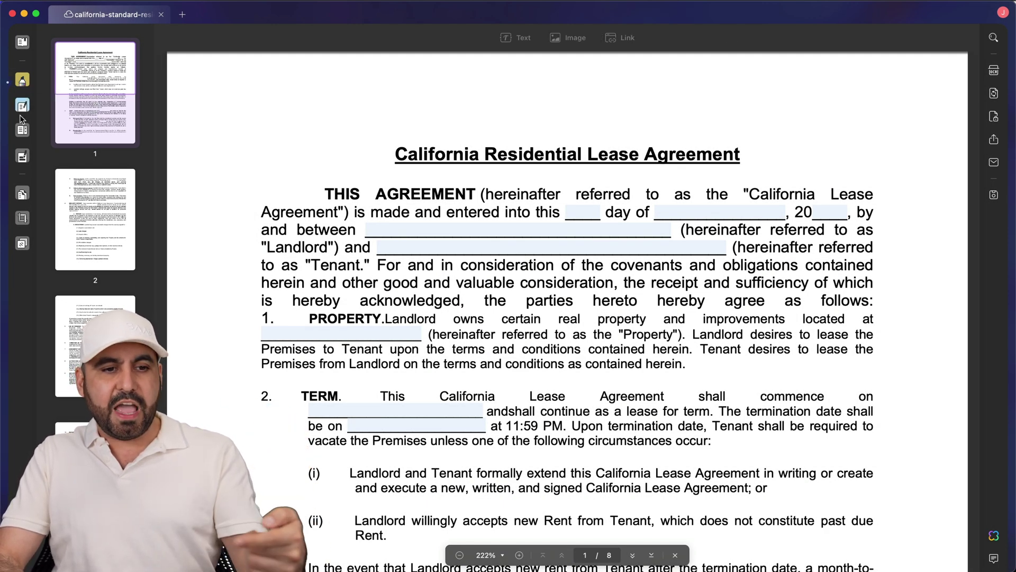
click(402, 267)
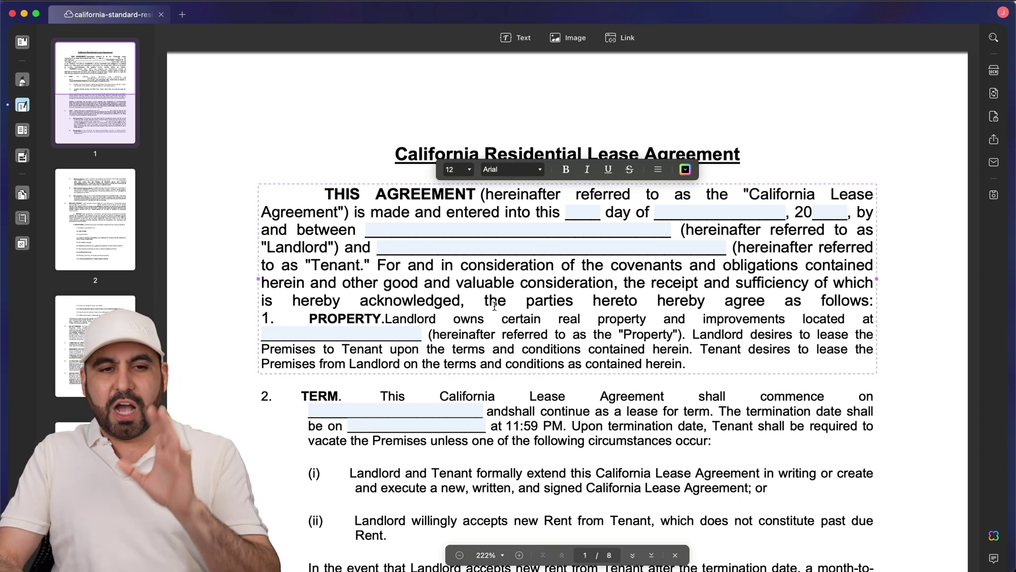
click(182, 14)
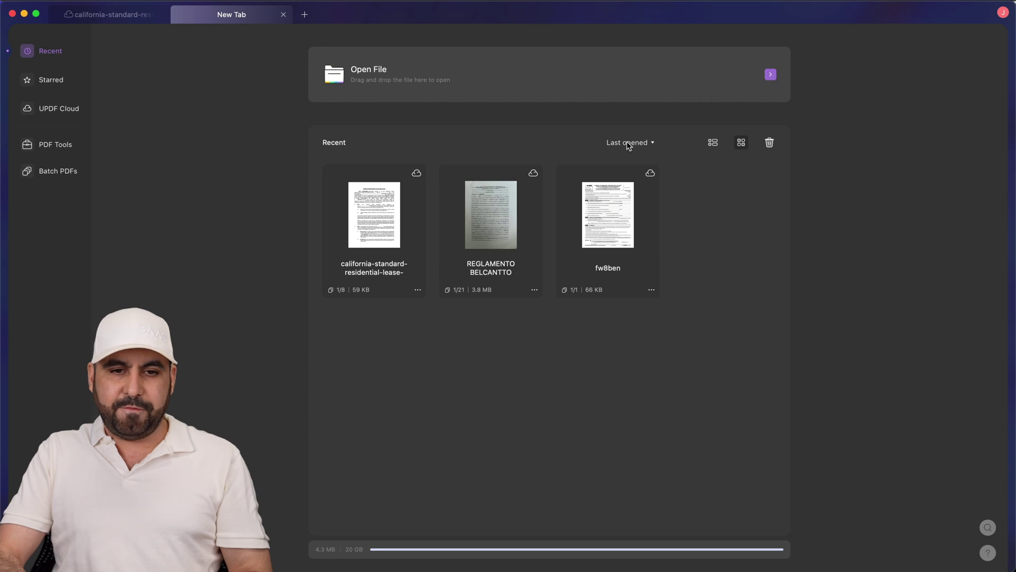
key(super+o)
Open CALIFORNIA.pdf and confirm in Edit PDF that each page is one scanned image.
click(419, 318)
click(709, 397)
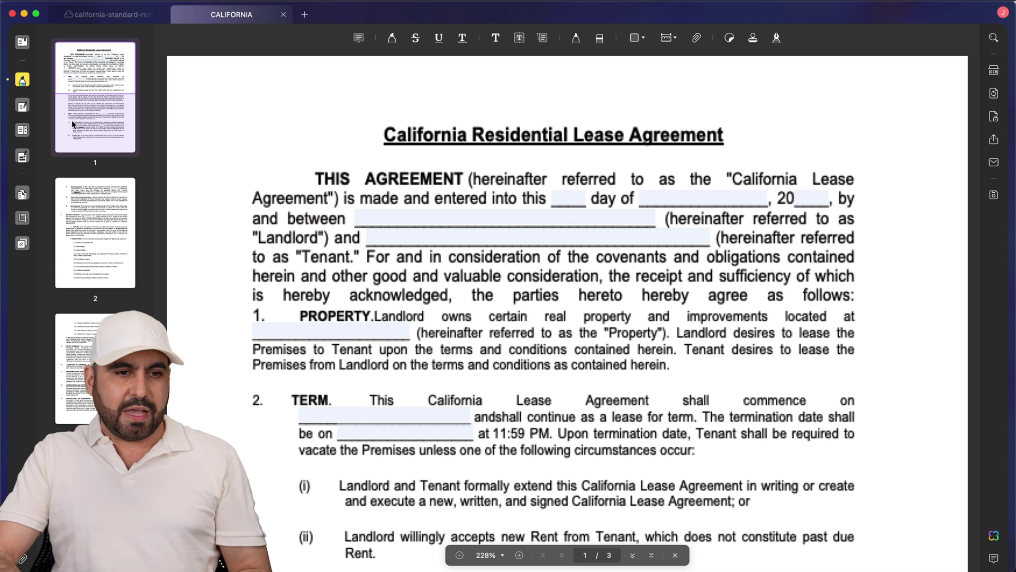
click(22, 106)
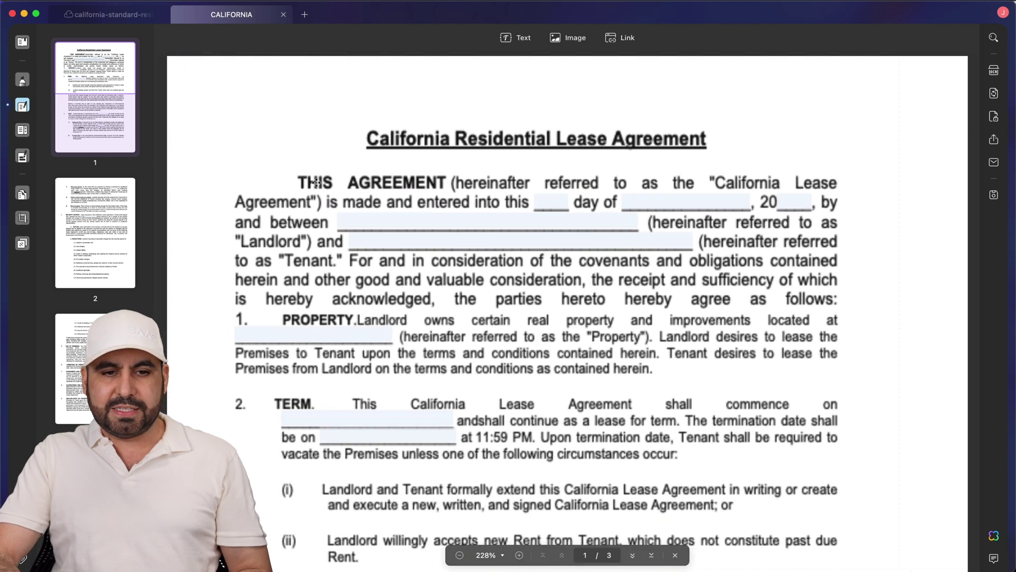
click(316, 183)
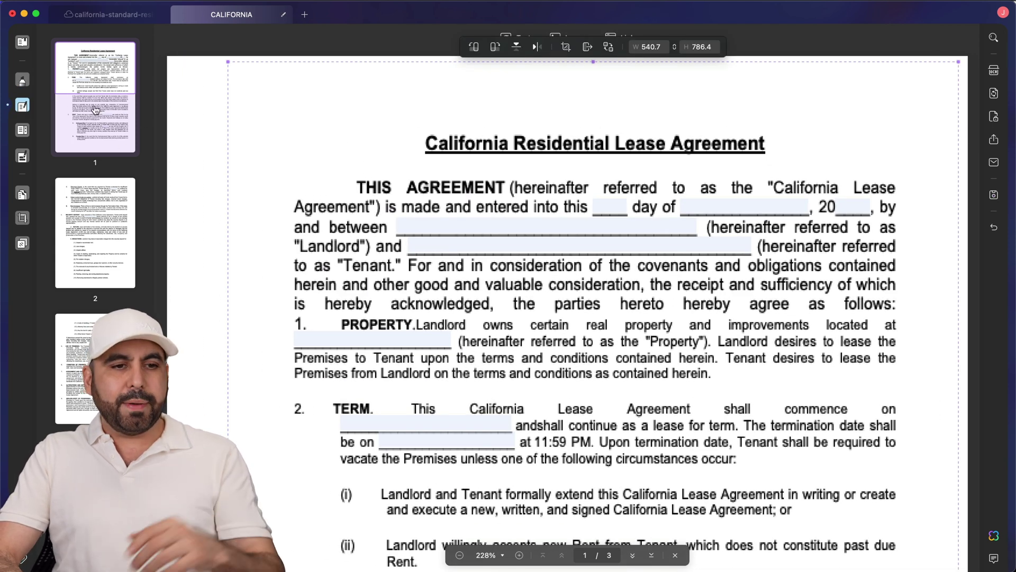
click(23, 81)
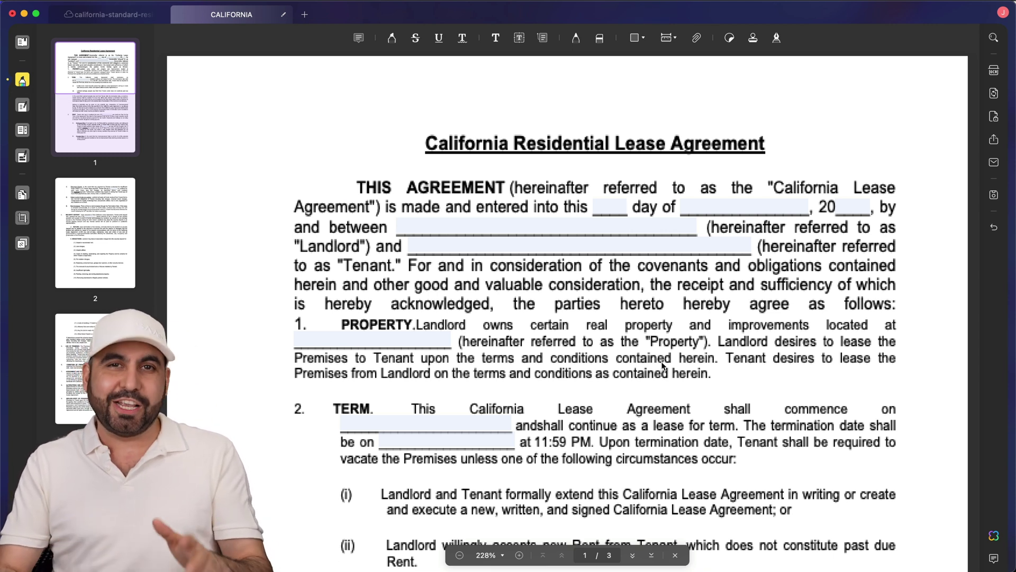
click(994, 70)
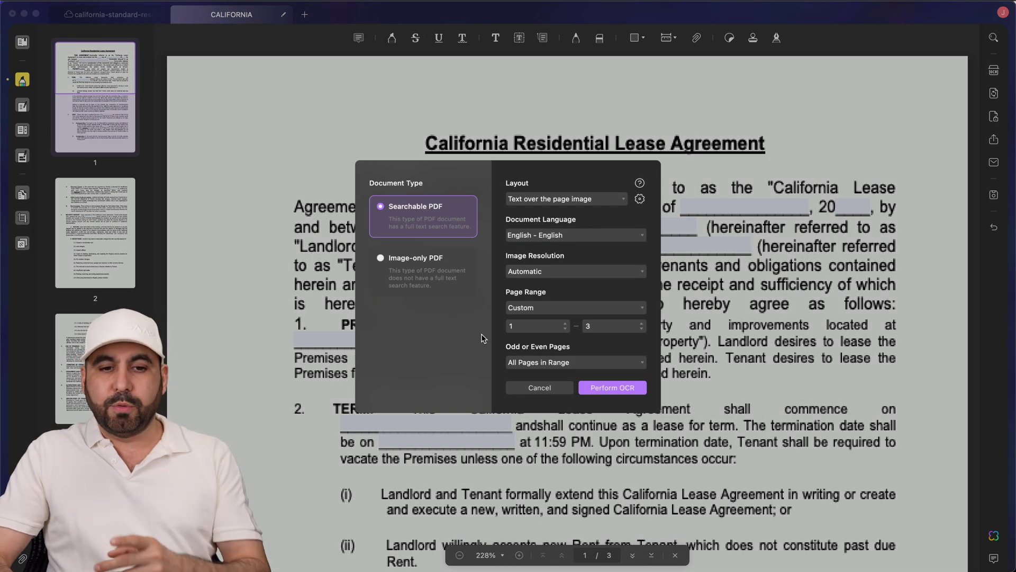
Run OCR on pages 1–3 as a Searchable PDF in English with Automatic image resolution.
click(398, 266)
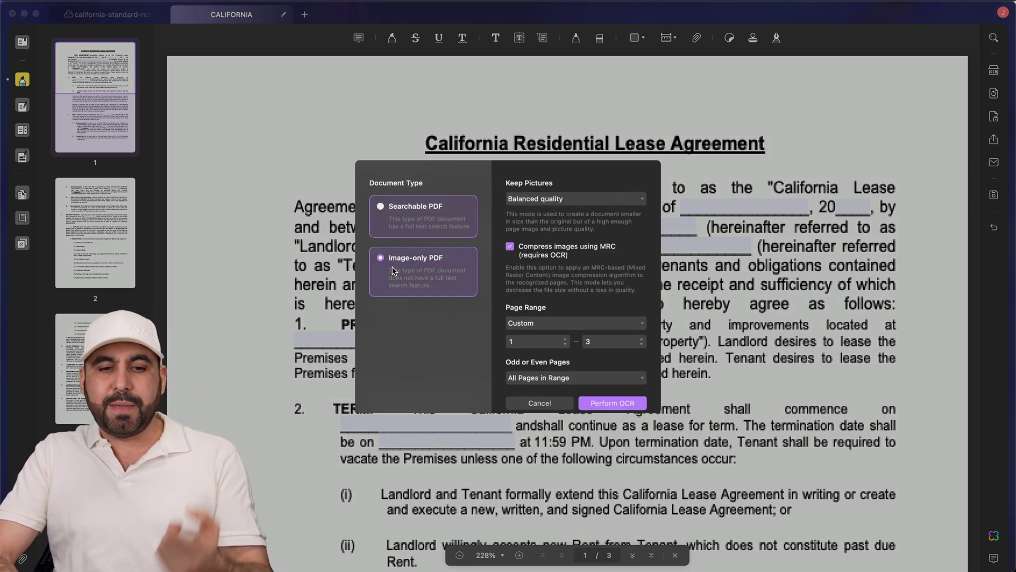
click(433, 210)
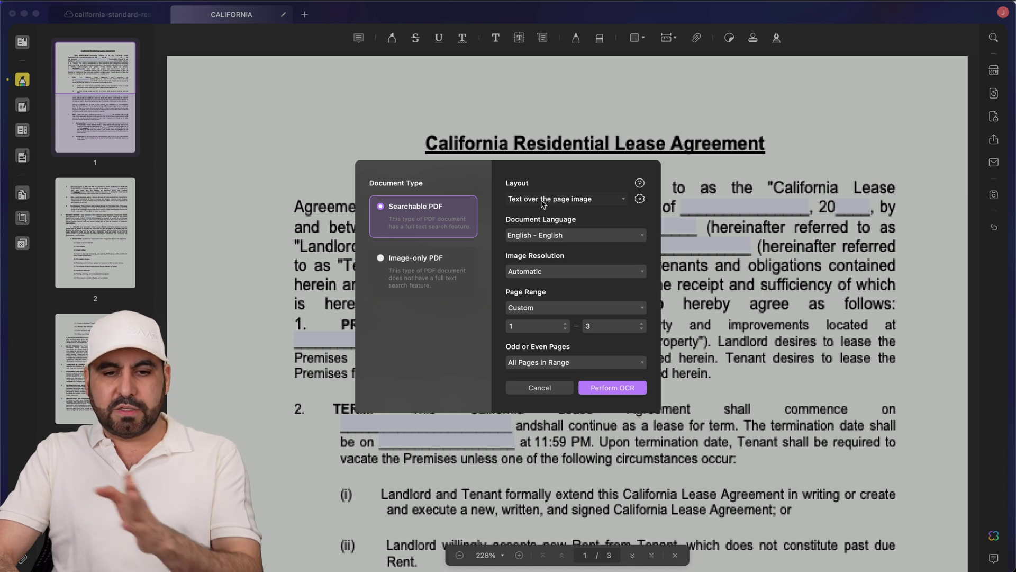
click(577, 239)
scroll(585, 316, down, 10)
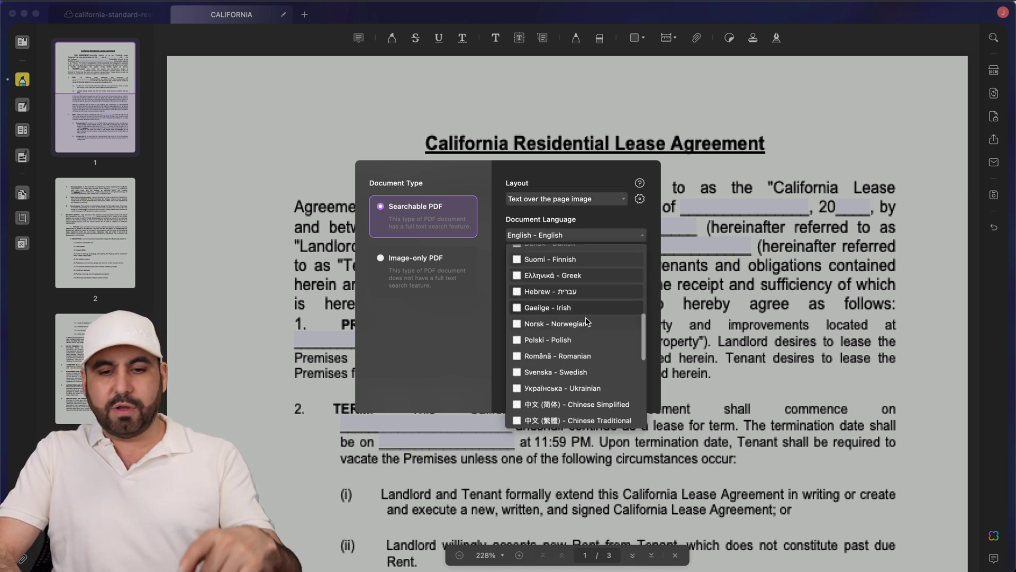
scroll(586, 322, down, 5)
click(640, 236)
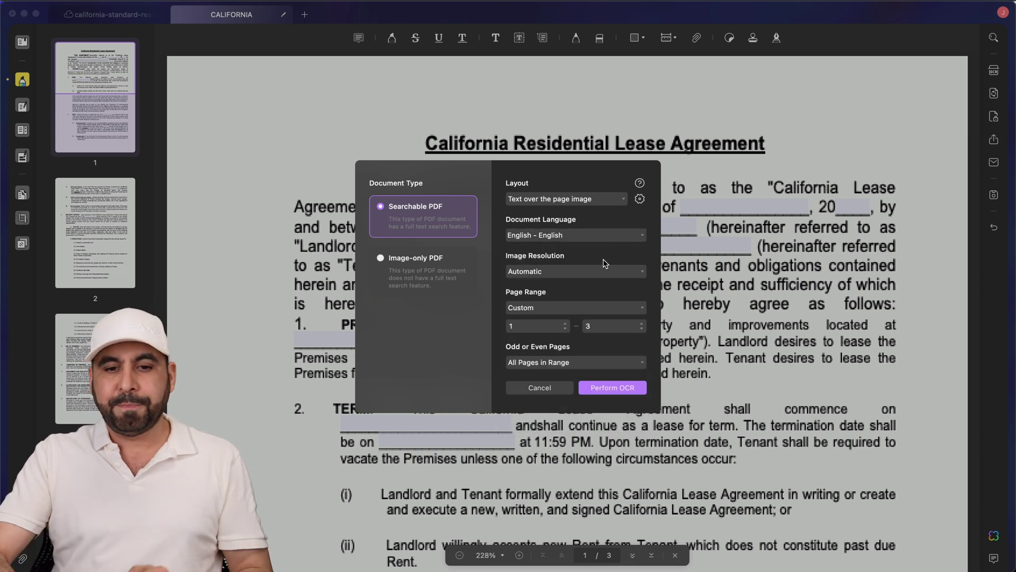
click(560, 272)
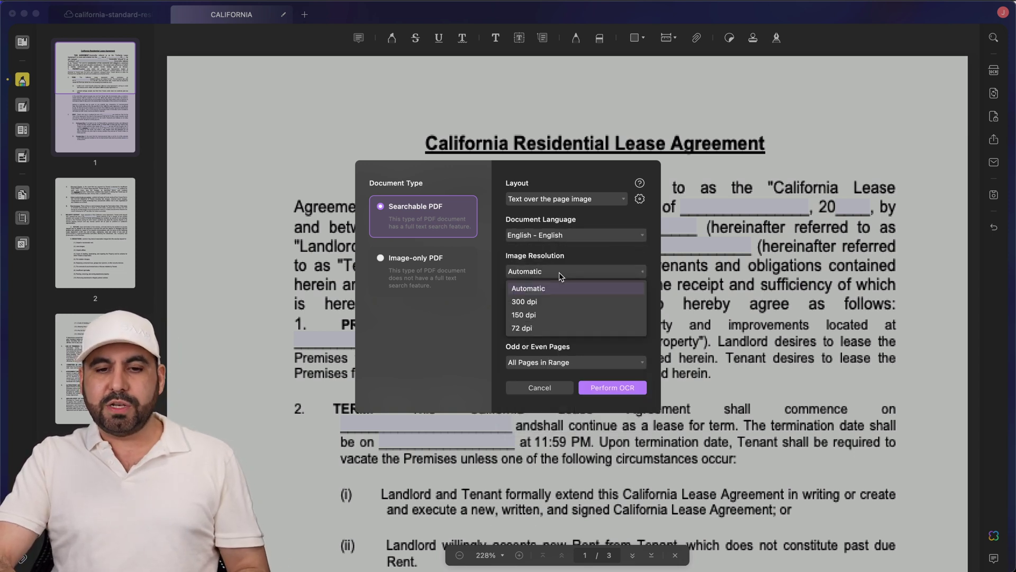
click(591, 265)
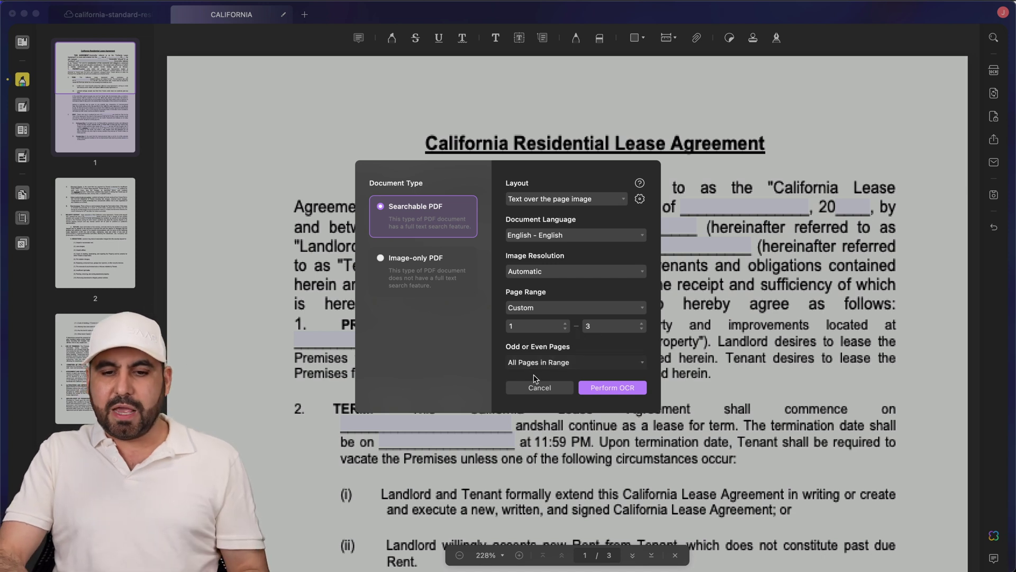
click(607, 388)
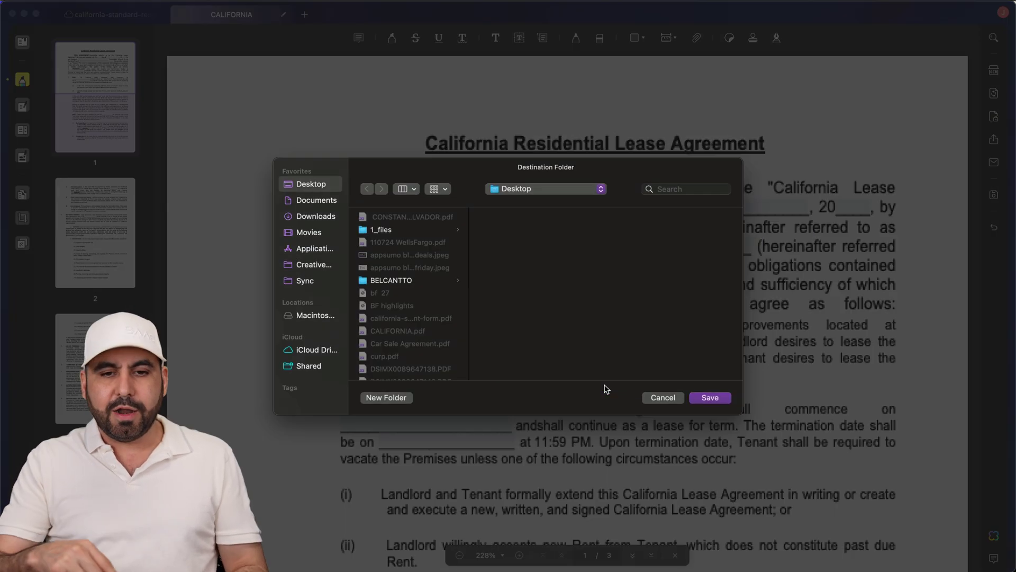
Save the OCR result as CALIFORNIA_OCR on the Desktop and confirm its text is selectable.
click(710, 399)
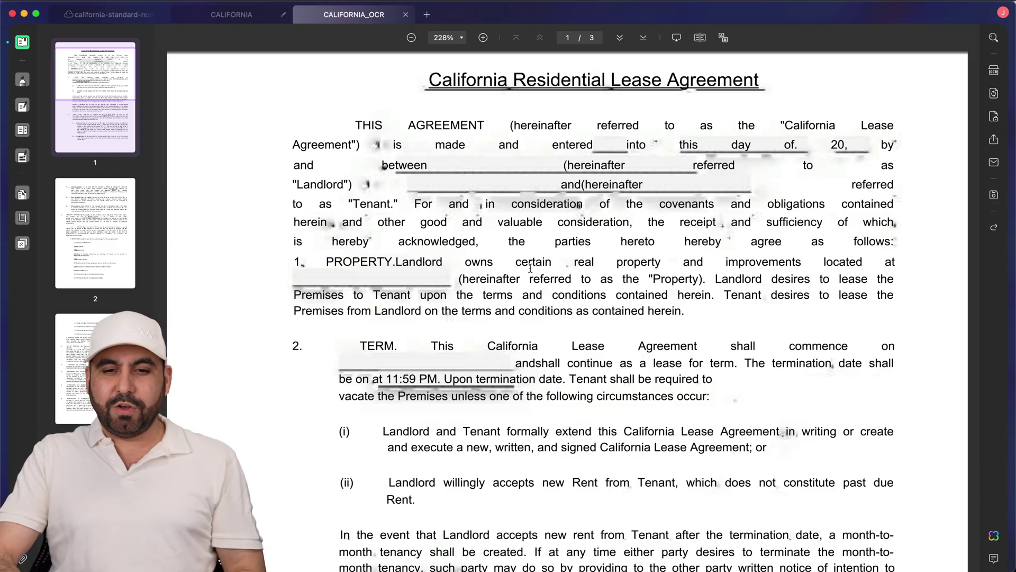
drag(517, 241, 688, 312)
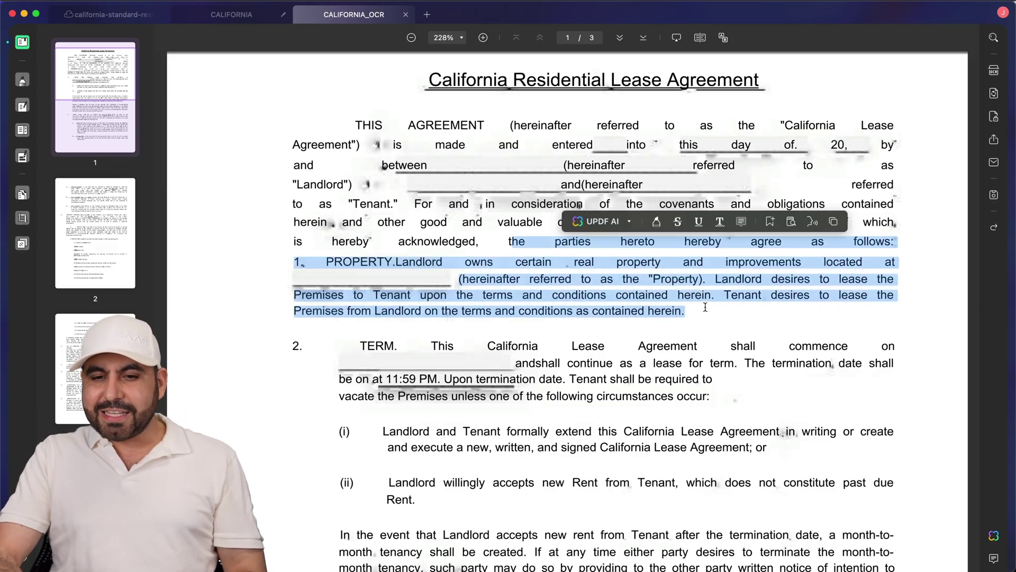
click(706, 310)
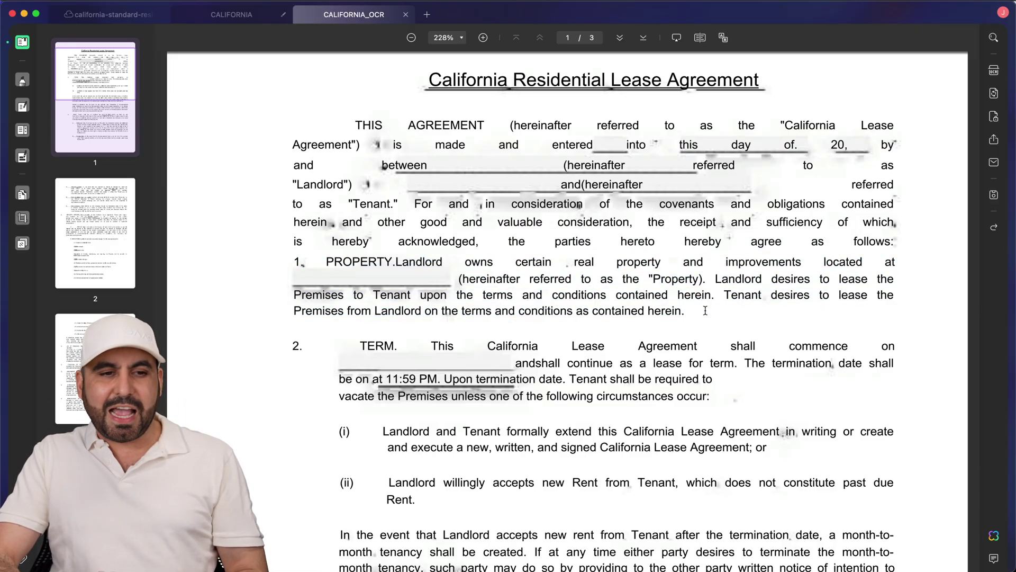
Overwrite part of the PROPERTY clause with test text, then undo to restore the original wording.
click(22, 80)
click(22, 106)
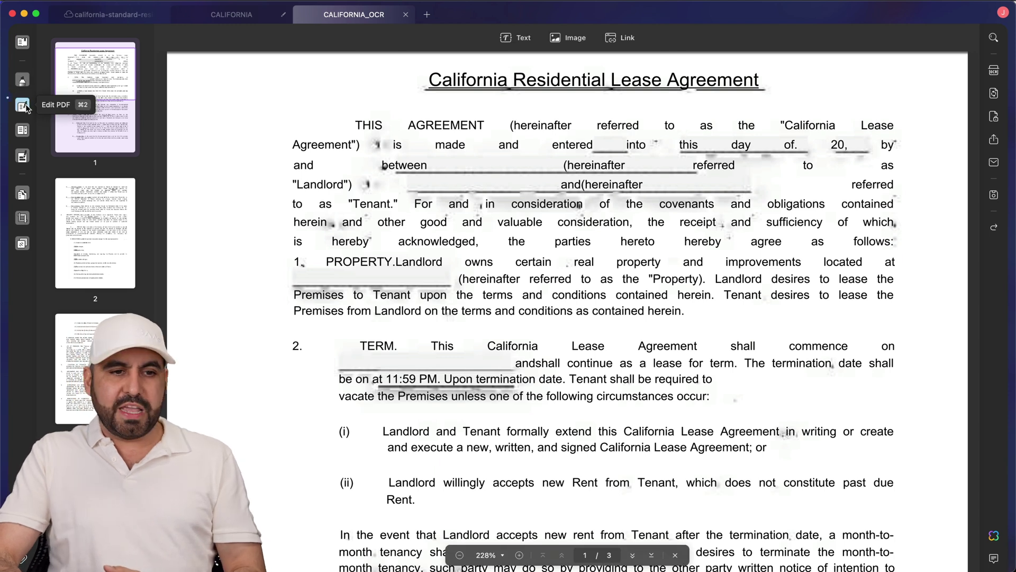
drag(569, 242, 722, 280)
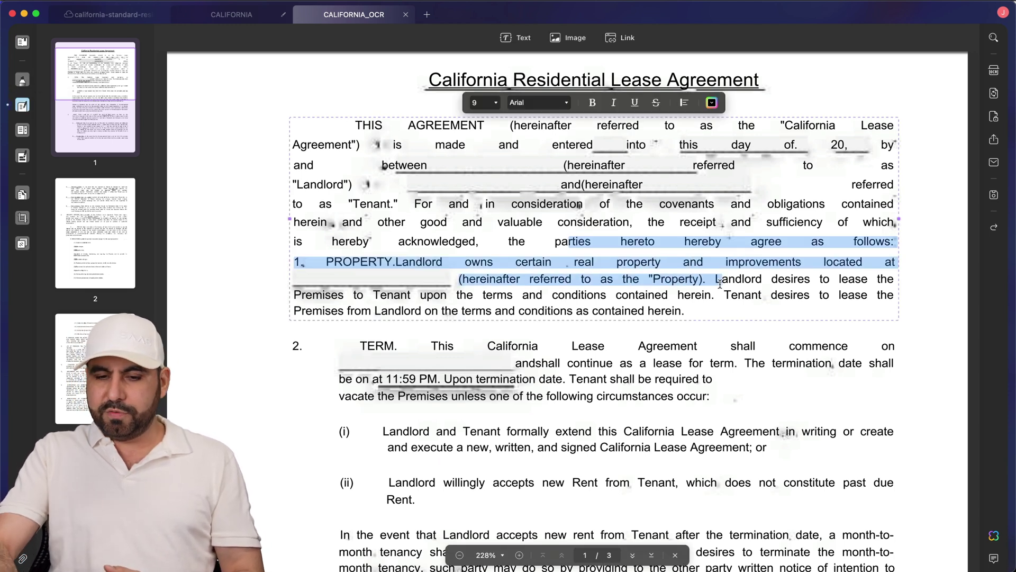
text(cxkvxclkvjxclkvjcandlord desir)
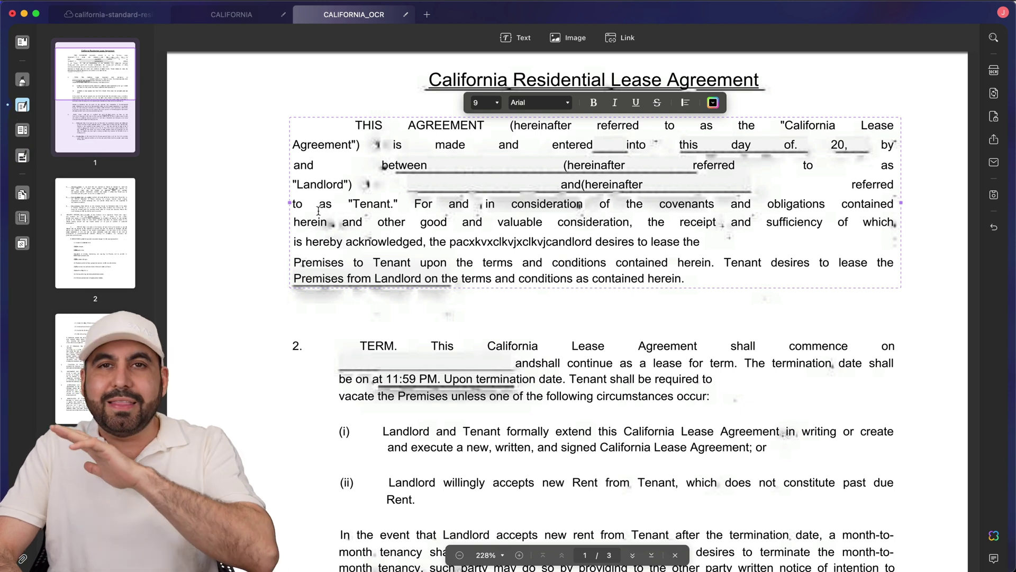
click(22, 42)
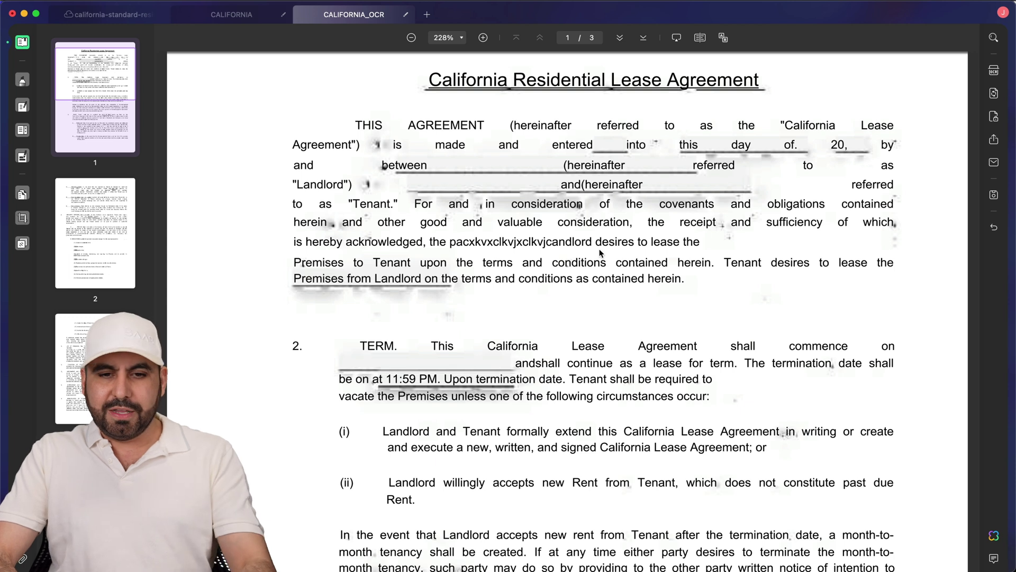
key(super+z)
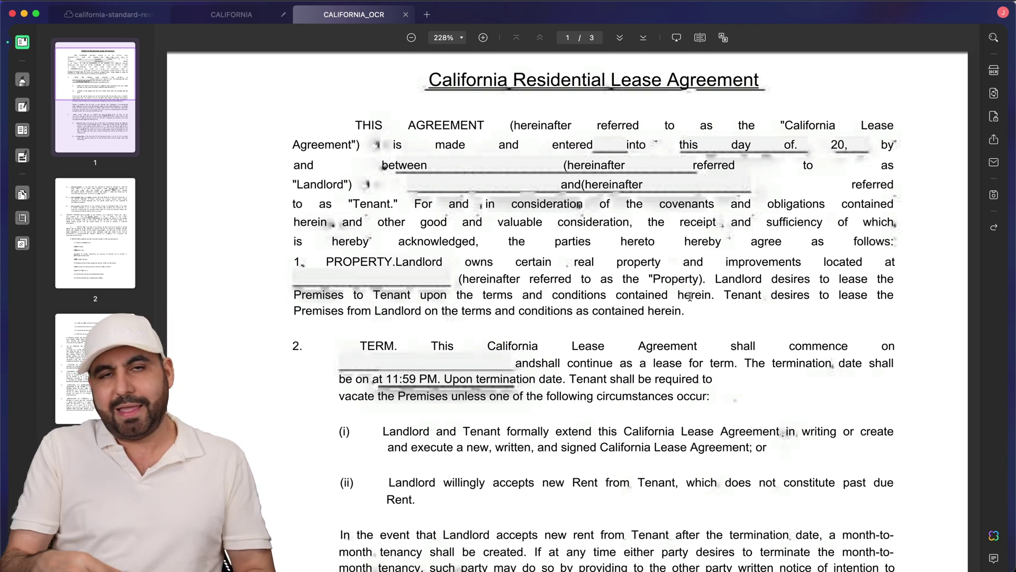
Translate pages 1–3 of the lease into Español - Spanish as CALIFORNIA_OCR_Spanish.
click(726, 38)
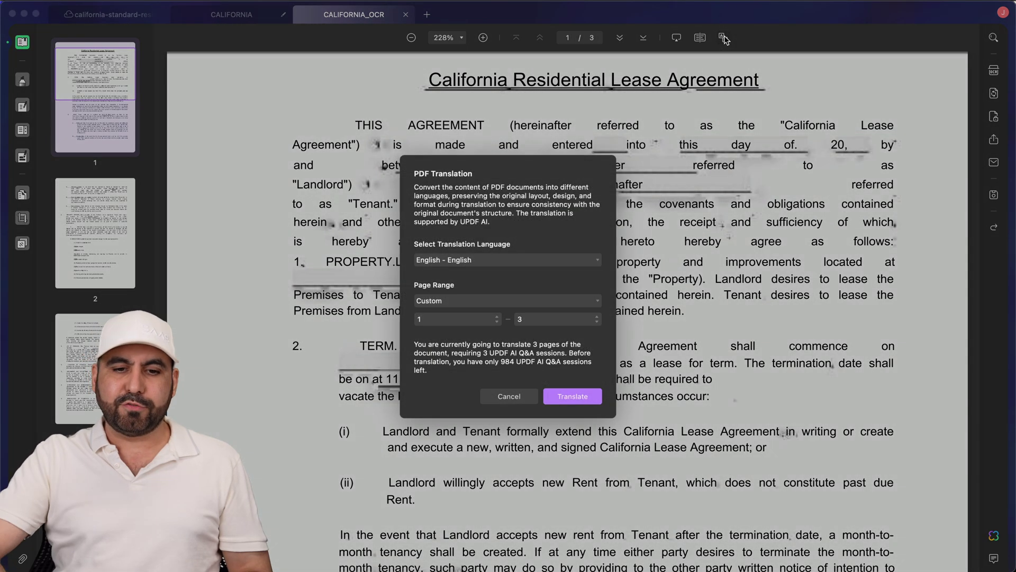
click(464, 260)
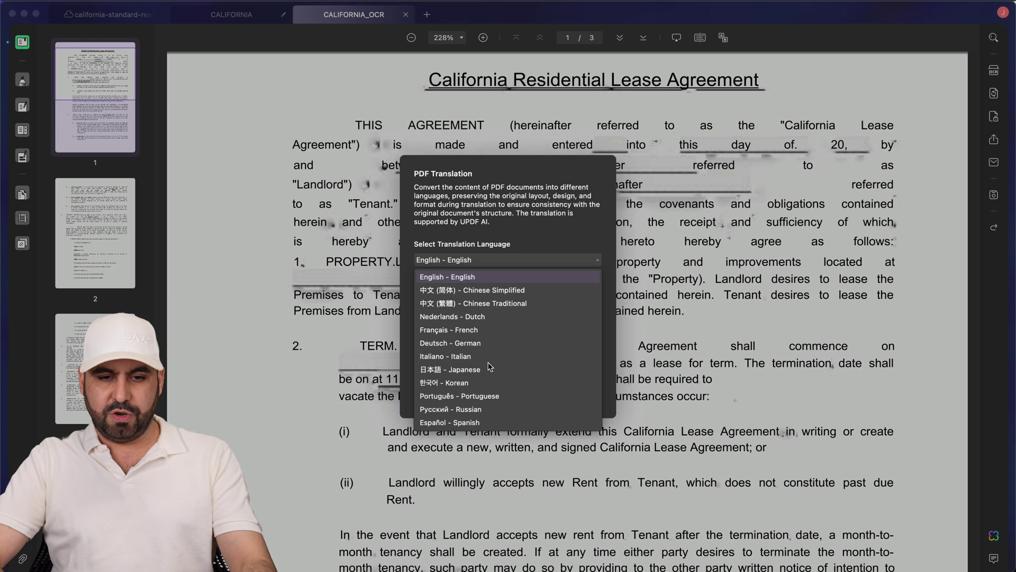
click(490, 421)
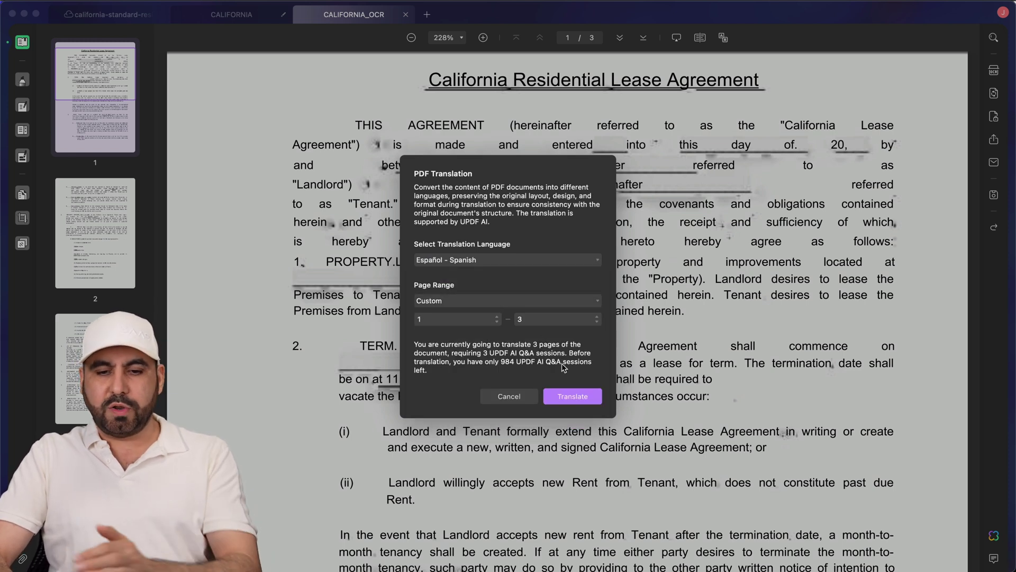
click(568, 397)
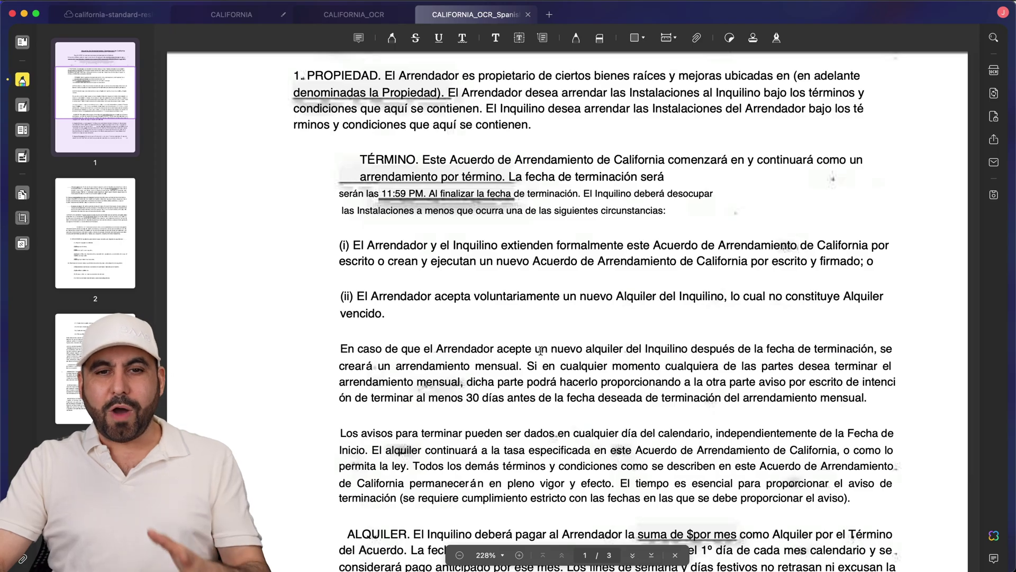
Scroll through the Spanish translation, then return to the English lease and select section 1's text.
click(354, 15)
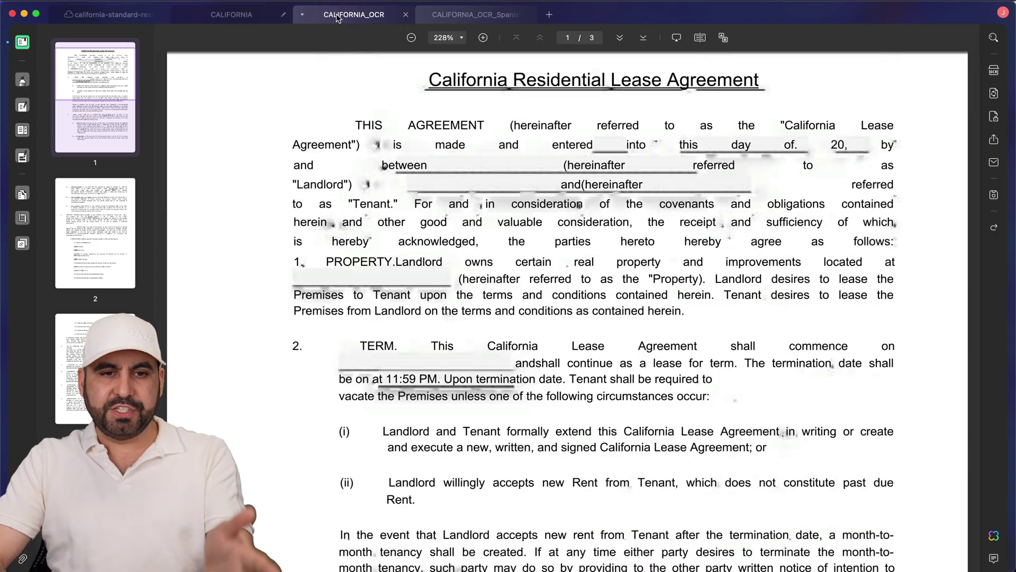
click(475, 14)
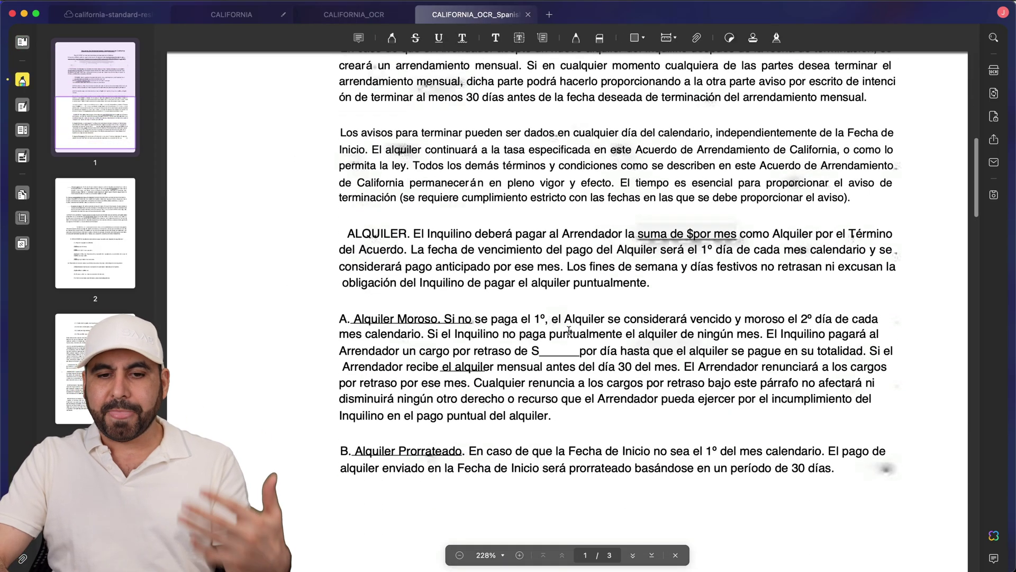
scroll(569, 331, down, 2)
scroll(568, 329, down, 8)
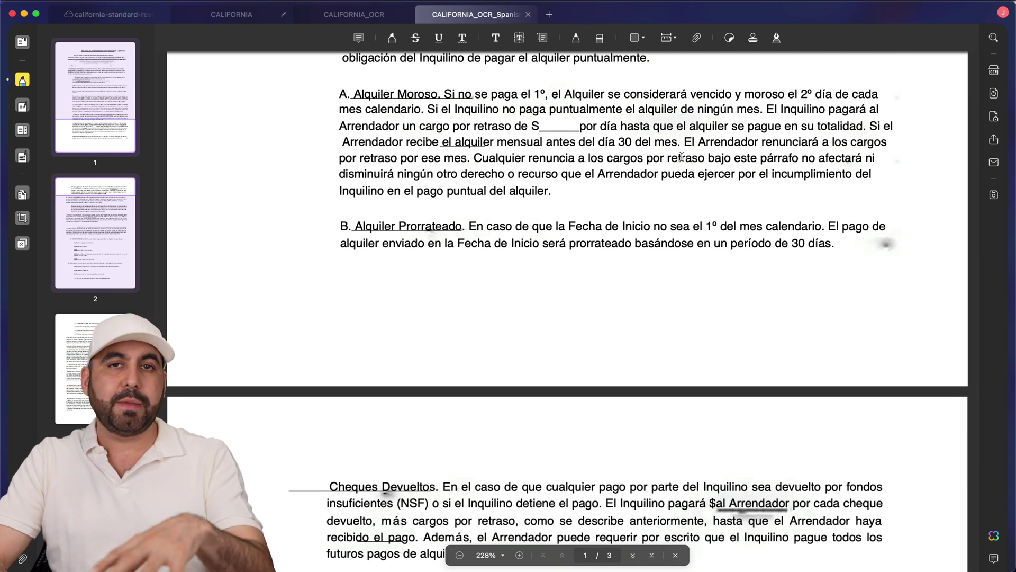
click(380, 18)
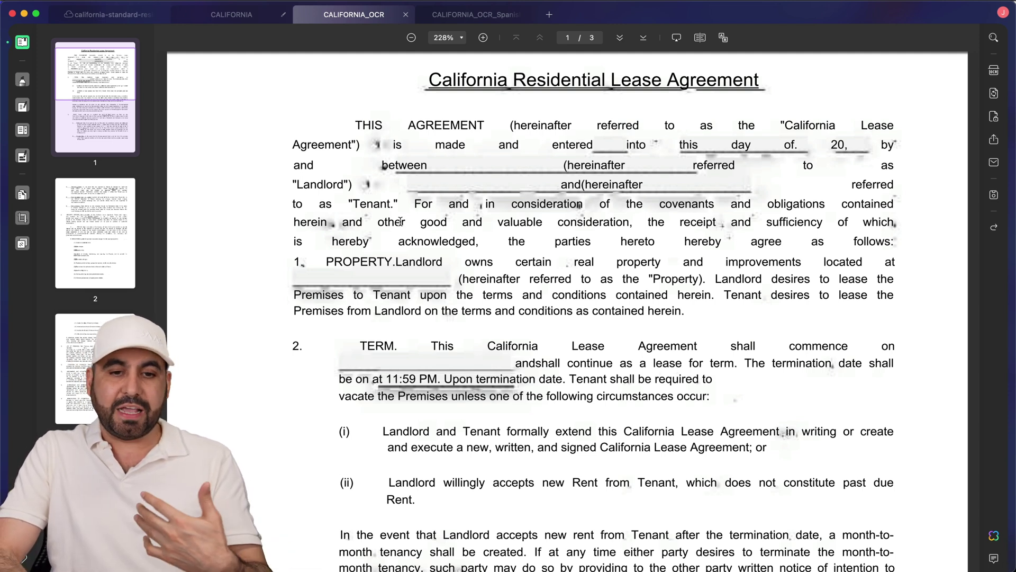
drag(395, 222, 710, 312)
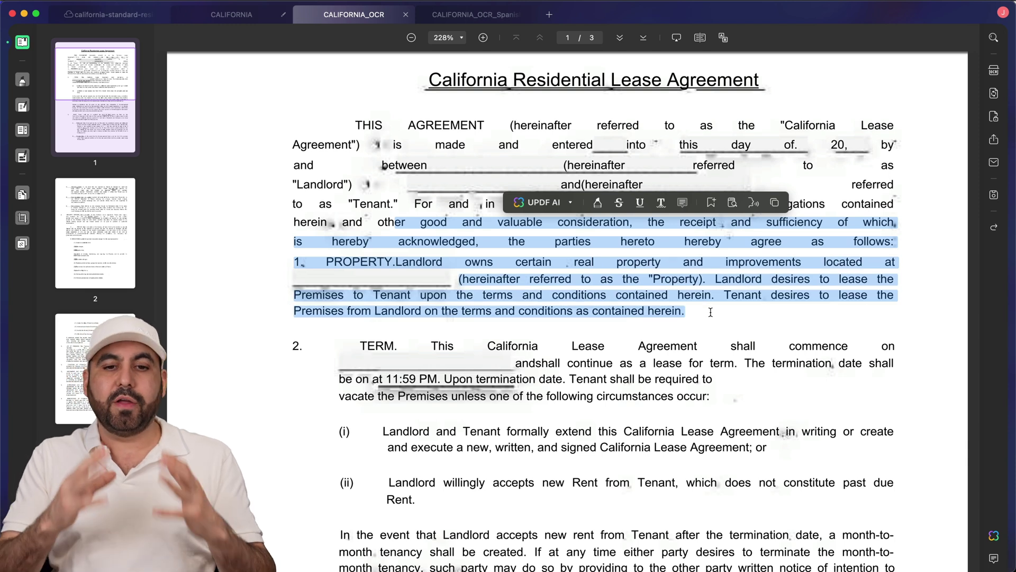
click(553, 203)
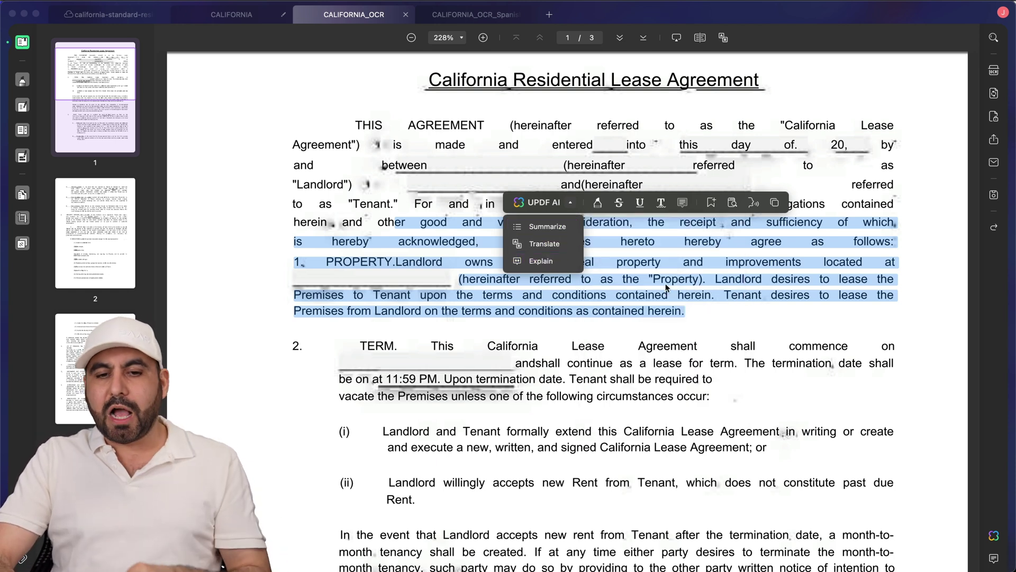
click(629, 295)
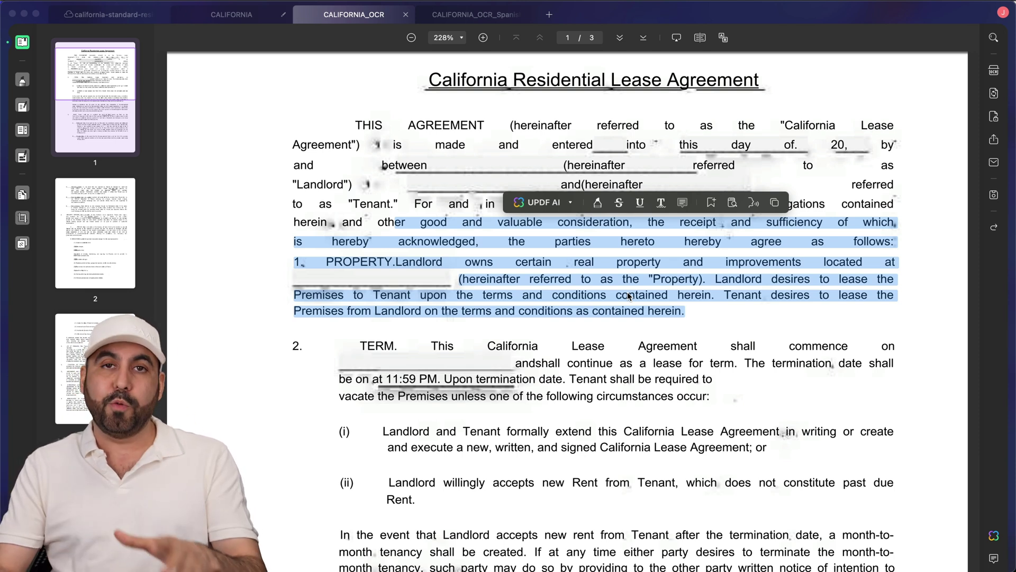
click(628, 295)
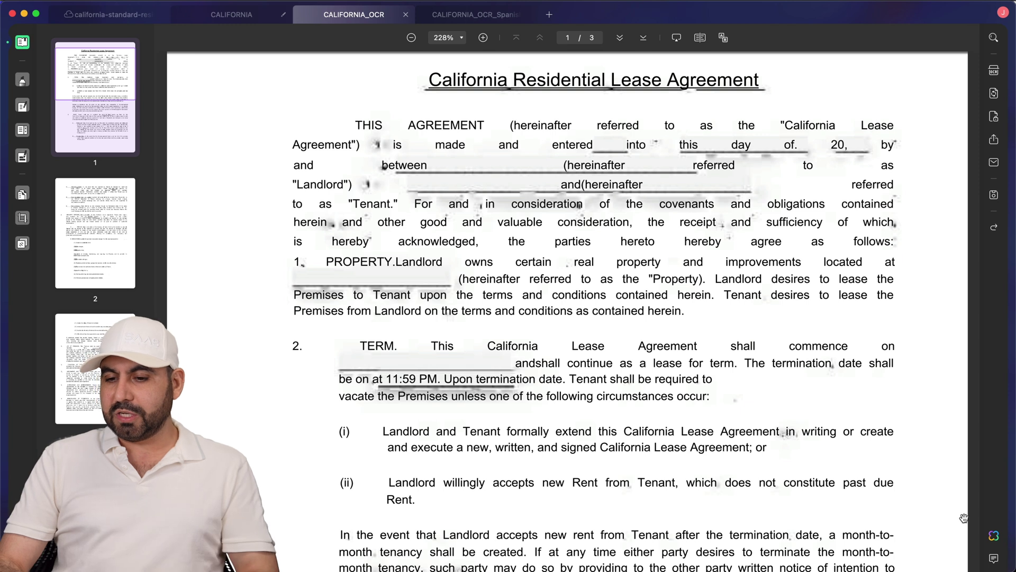
Open UPDF AI beside CALIFORNIA_OCR, dismiss the tips popup, and press Get Started.
click(994, 536)
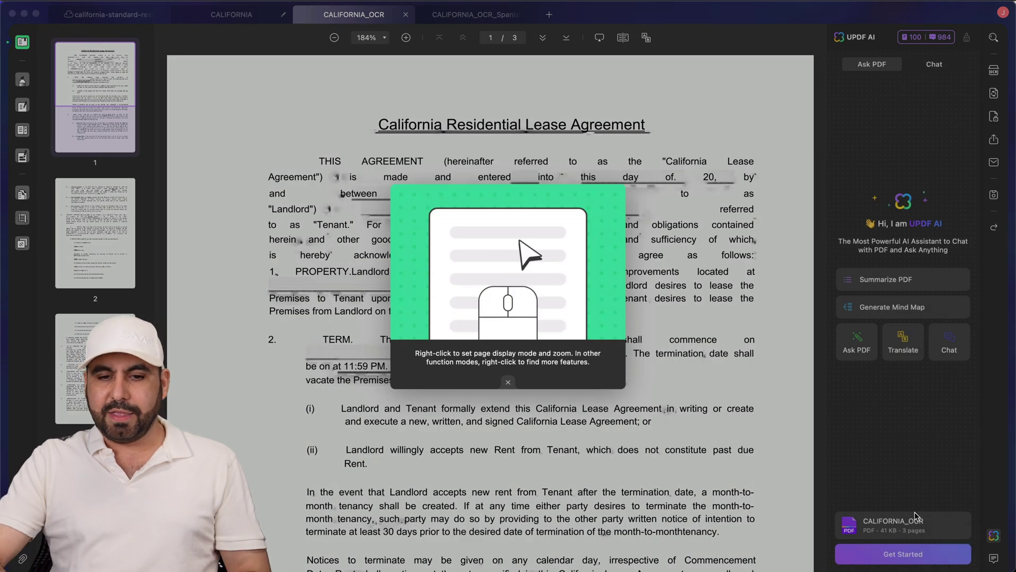
click(868, 392)
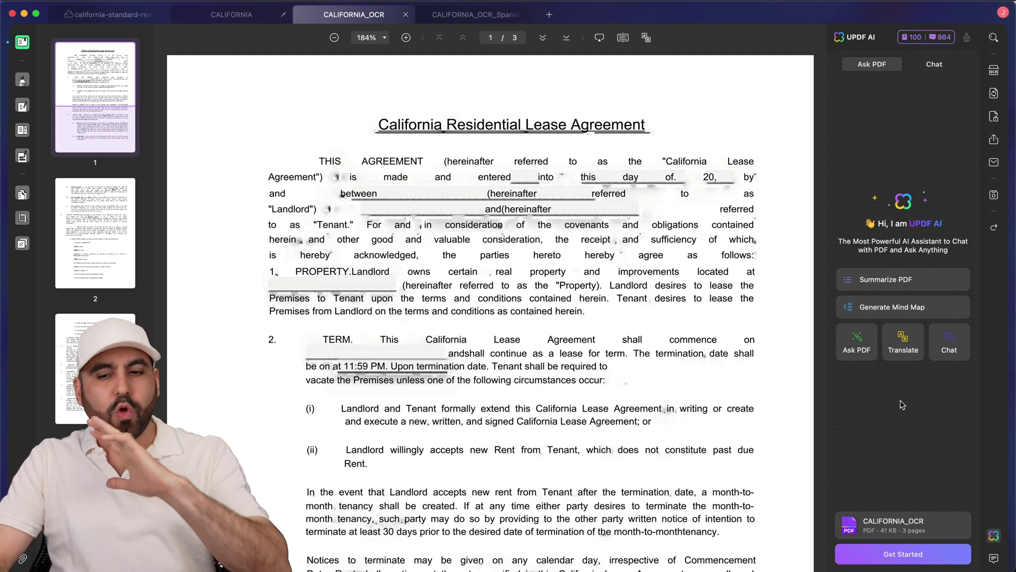
click(904, 554)
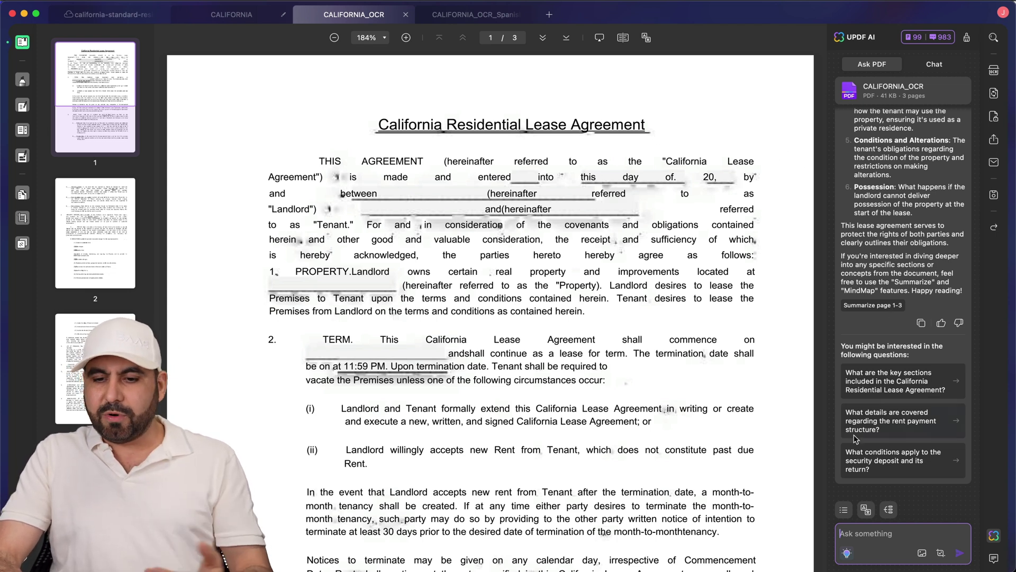
Summarize lease pages 1–3 by page in English and scroll through the section-by-section result.
click(844, 509)
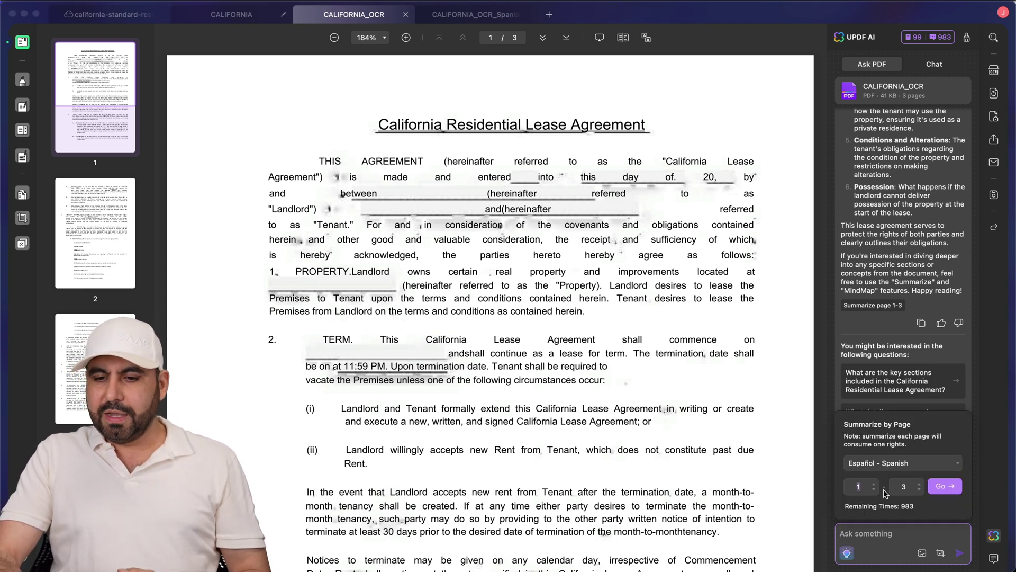
click(894, 468)
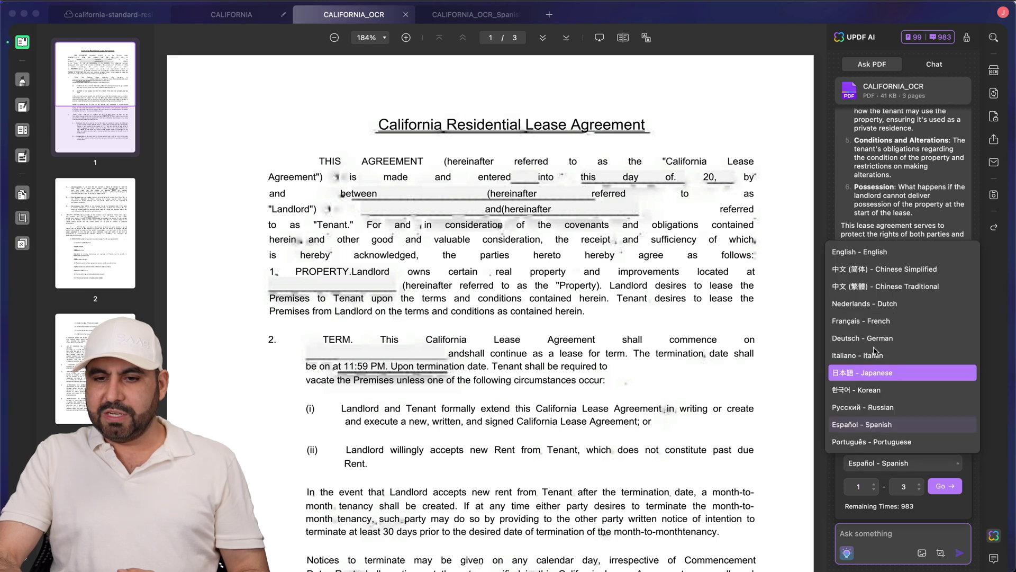
click(871, 253)
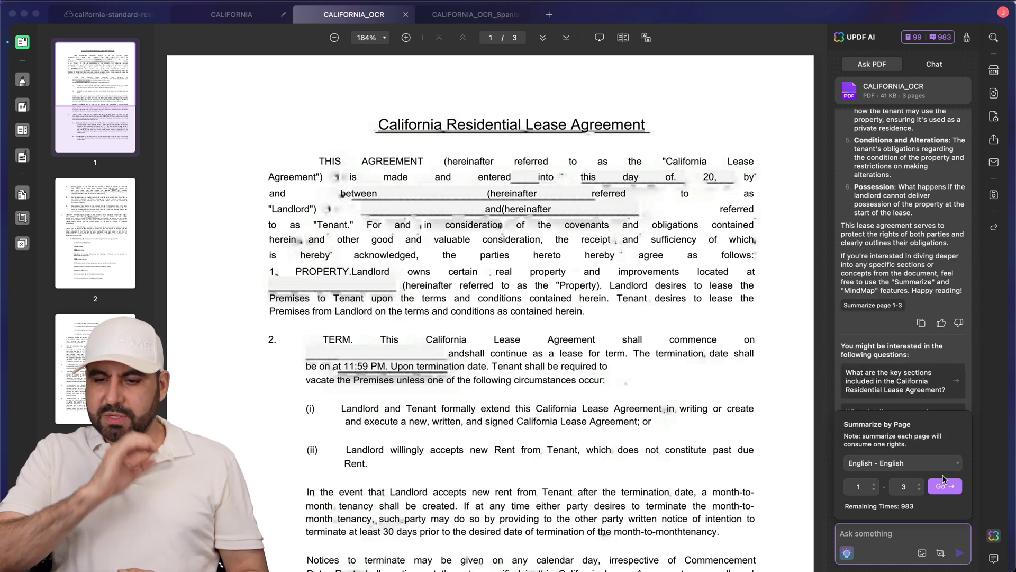
click(943, 481)
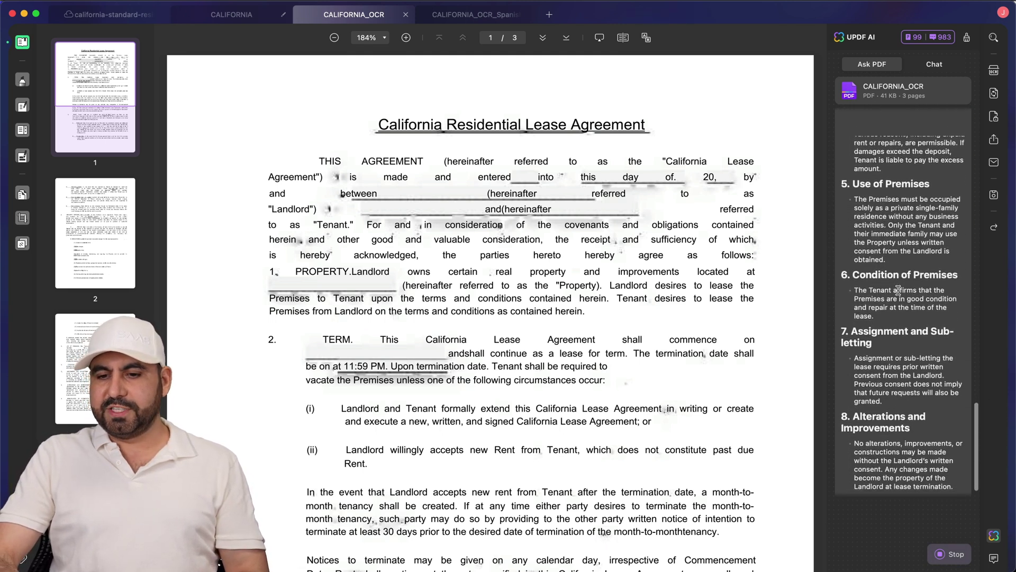
scroll(858, 377, up, 10)
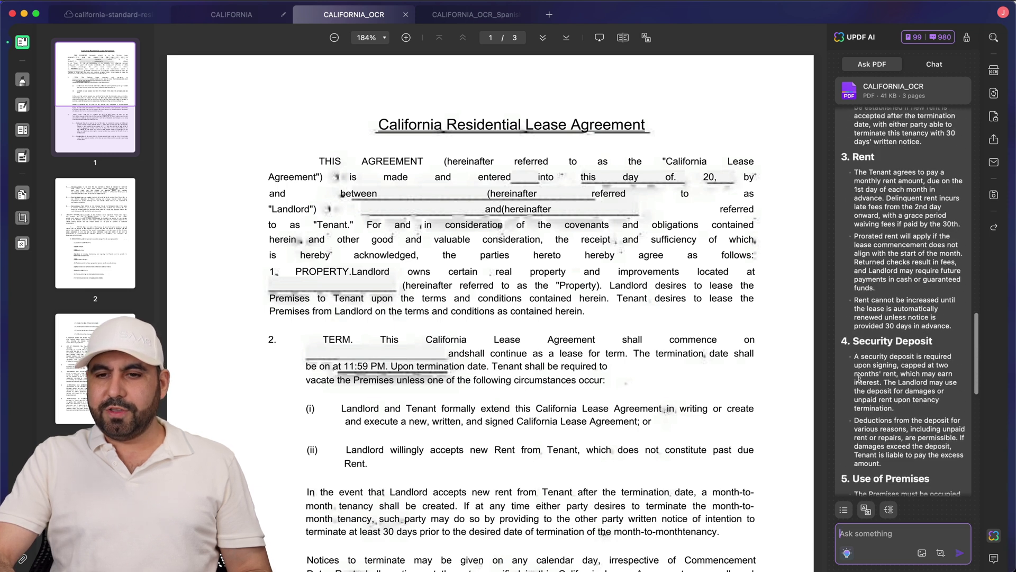
scroll(859, 377, up, 5)
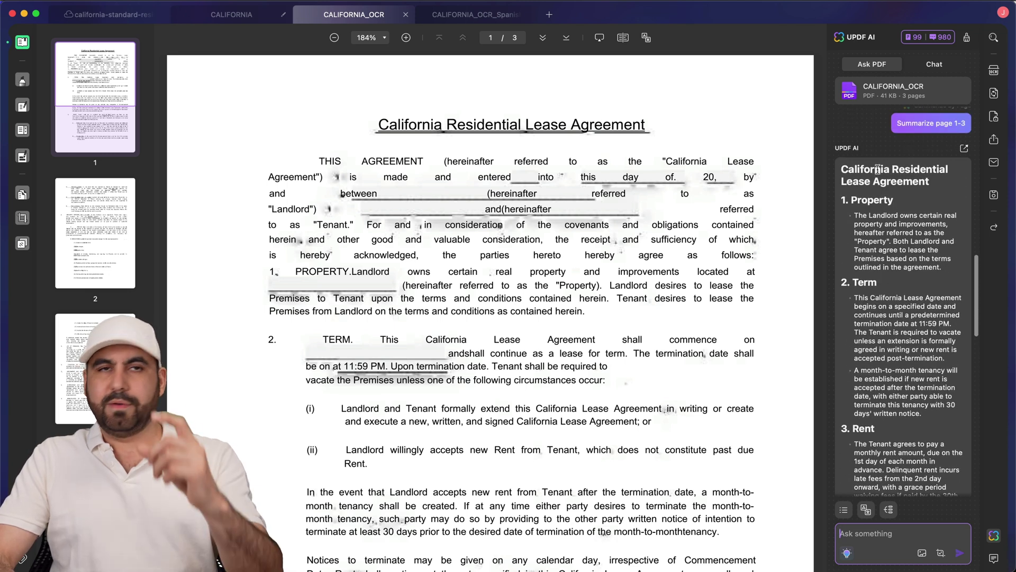
scroll(883, 254, down, 5)
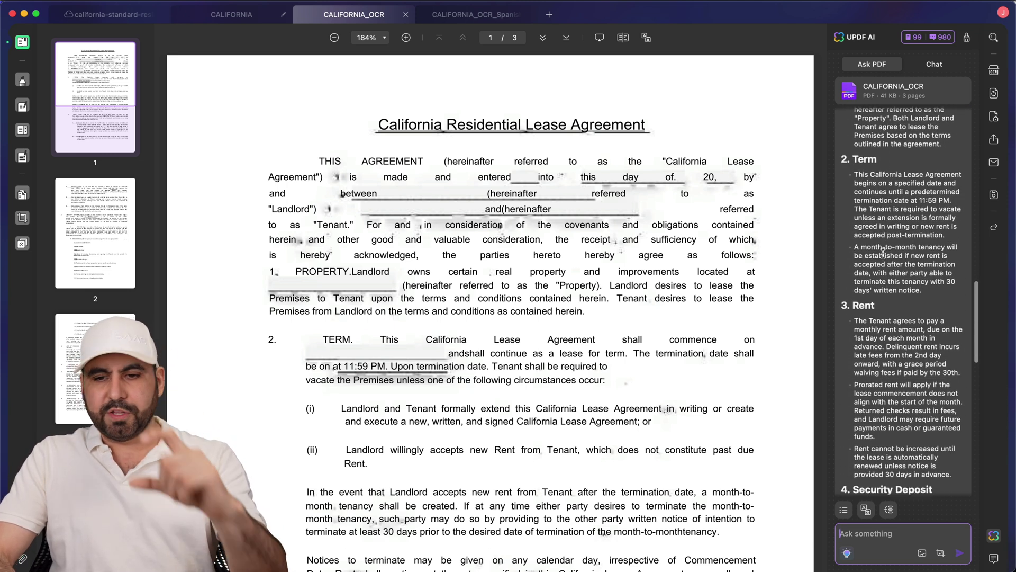
scroll(882, 254, down, 6)
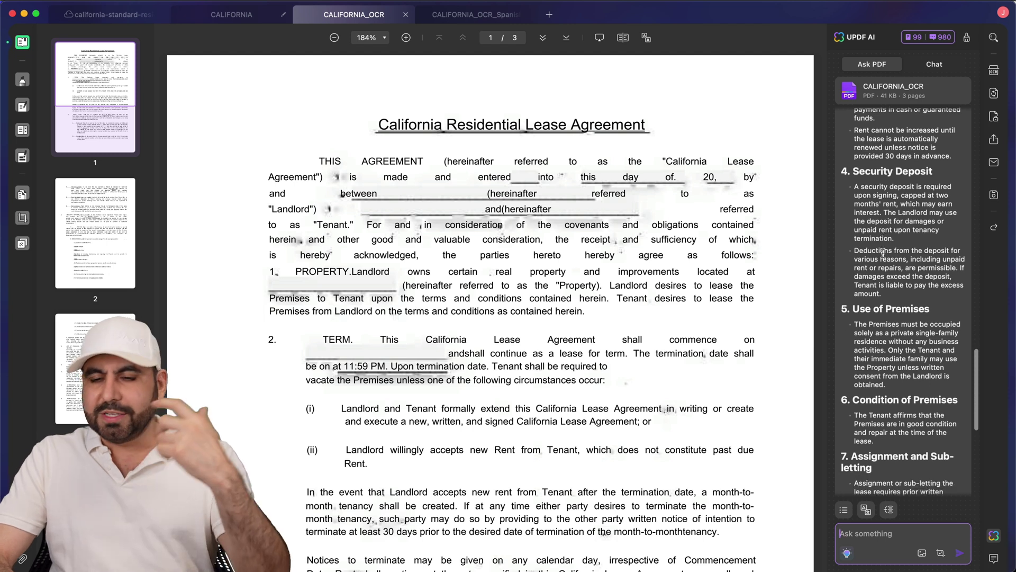
scroll(882, 253, down, 4)
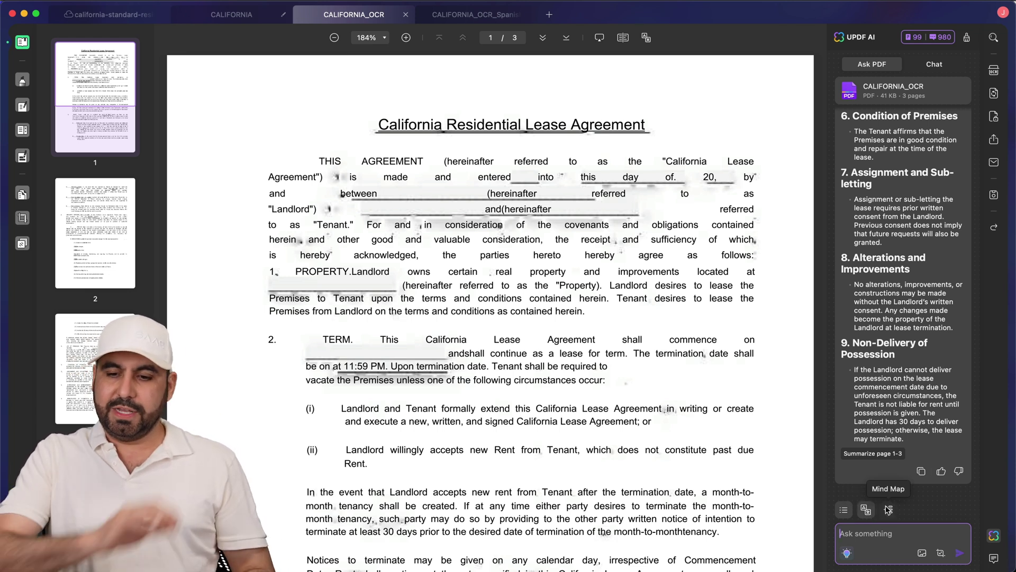
click(889, 510)
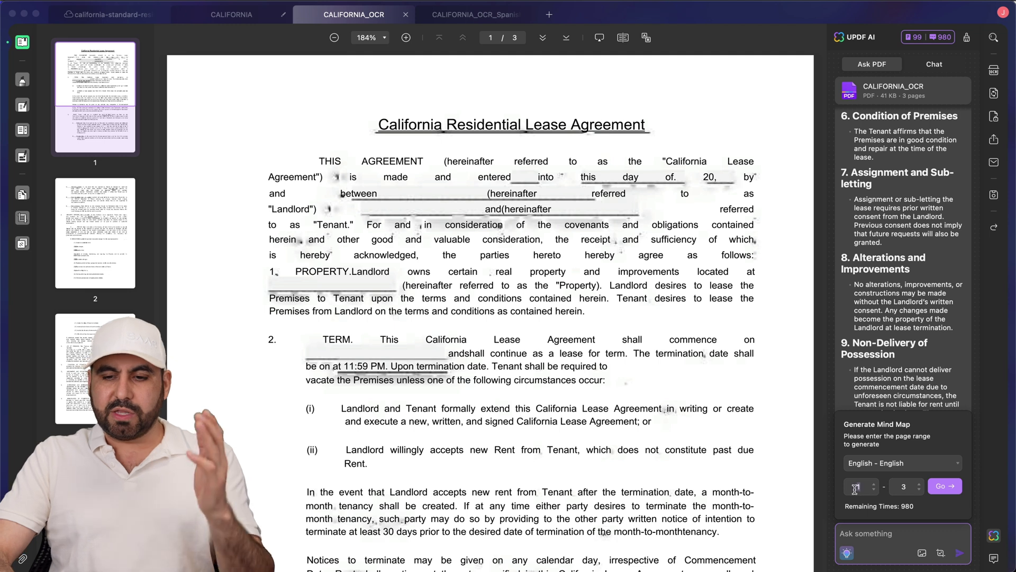
Generate a mind map of lease pages 1–3 with UPDF AI.
click(941, 487)
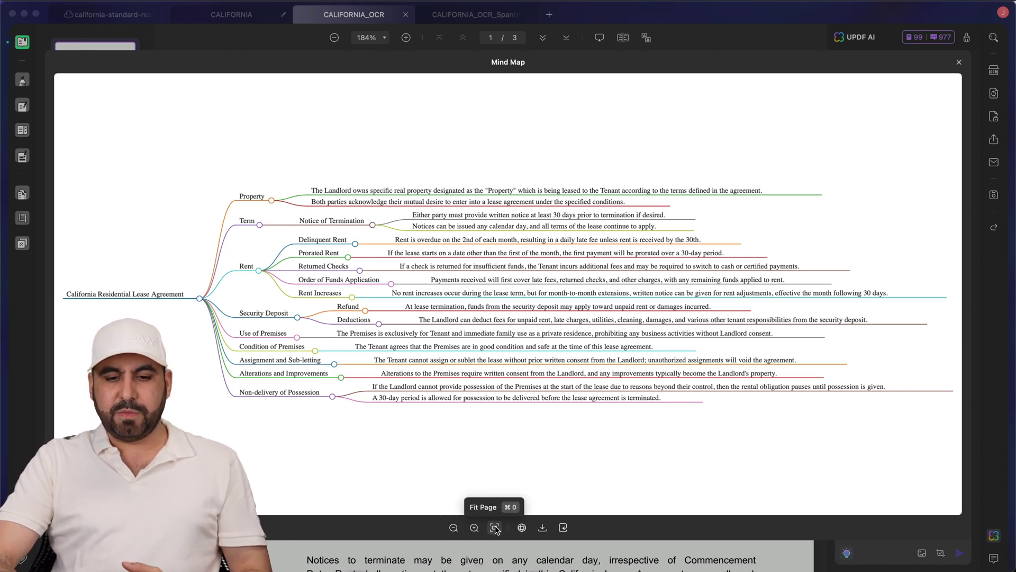
Insert the mind map into the lease as a PDF-sized page.
click(522, 529)
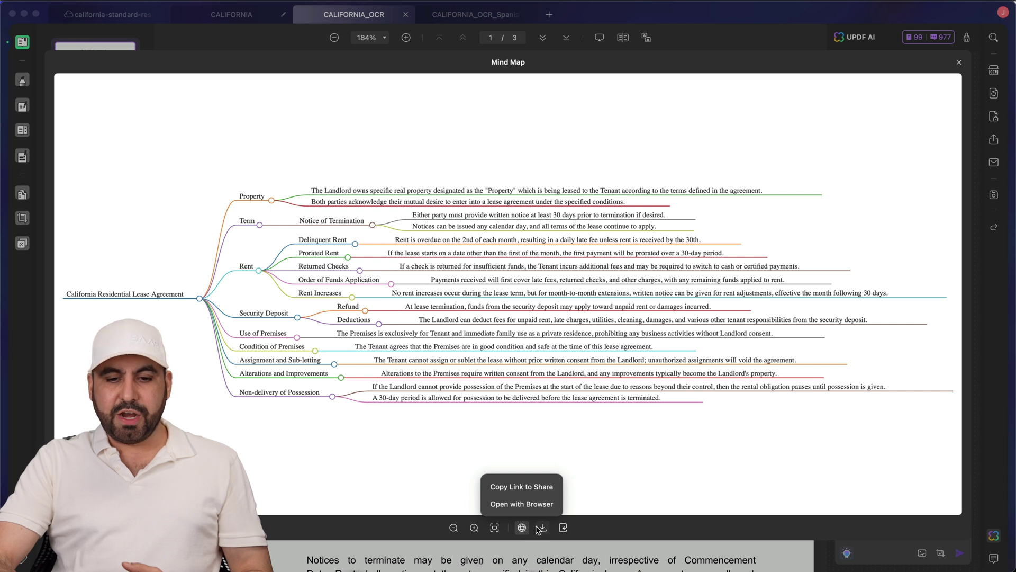
click(542, 528)
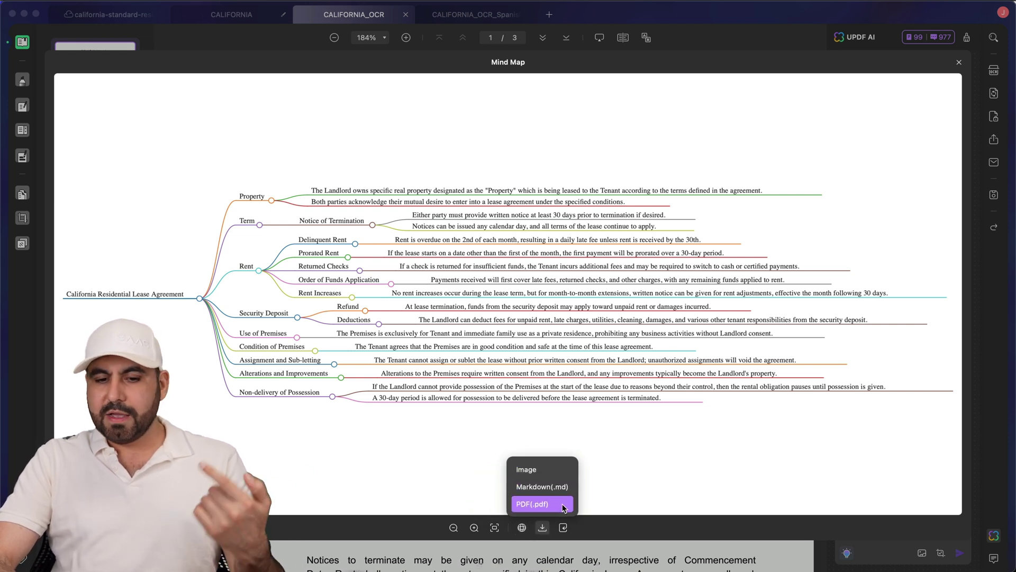
click(563, 528)
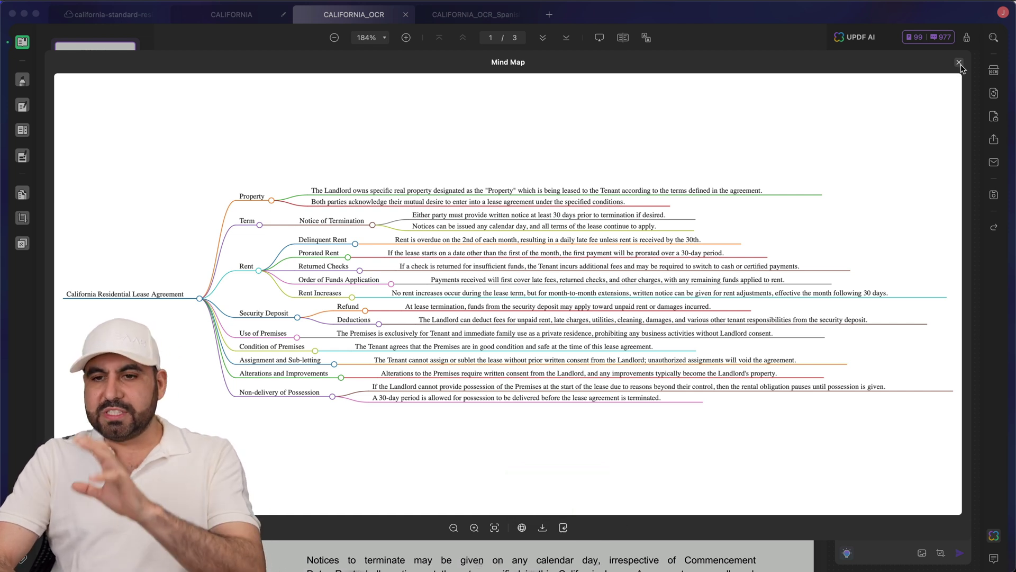
click(563, 529)
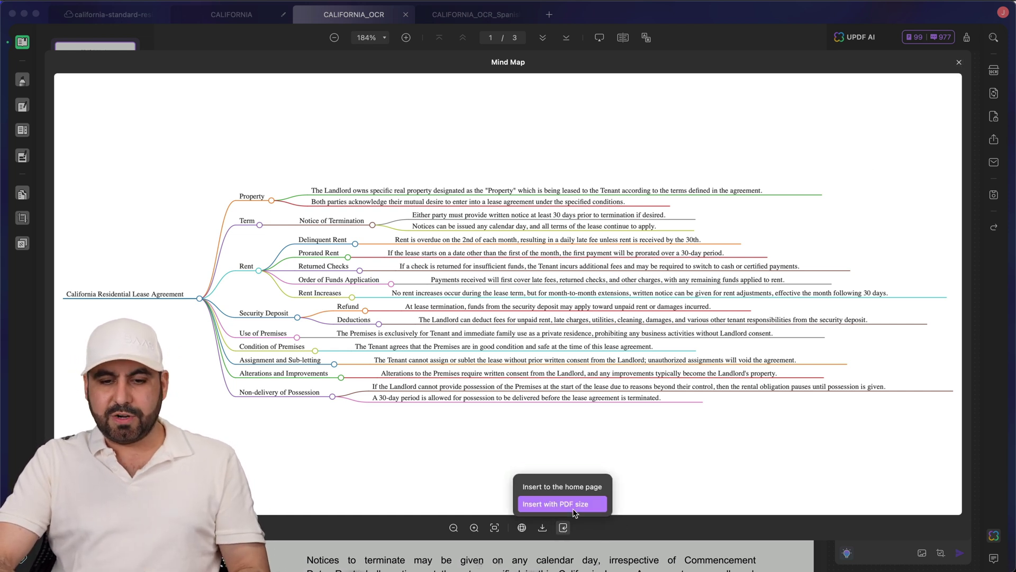
click(574, 507)
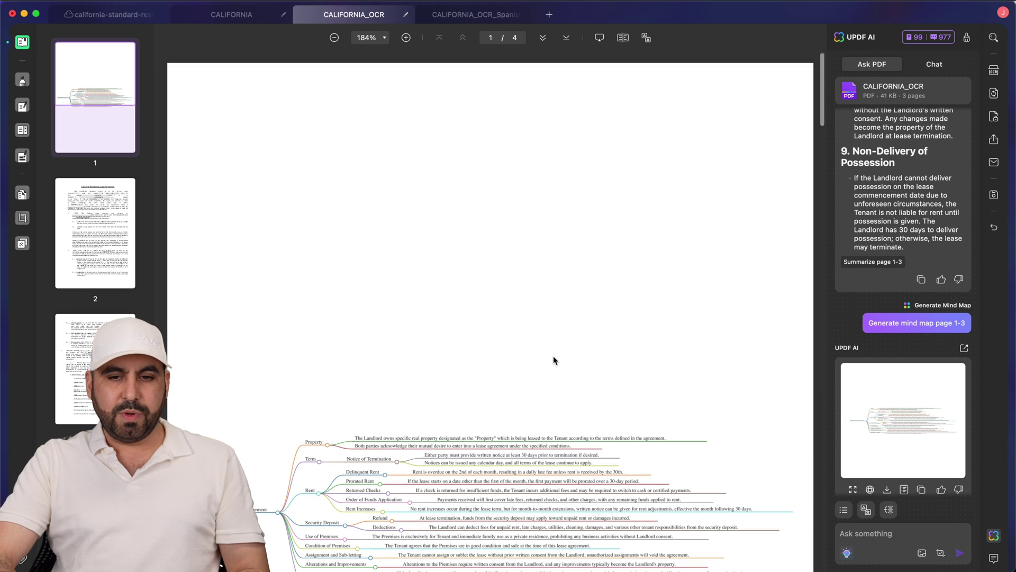
Move the mind-map page thumbnail after page 2, making it the third of four pages.
scroll(554, 356, down, 8)
scroll(554, 360, down, 5)
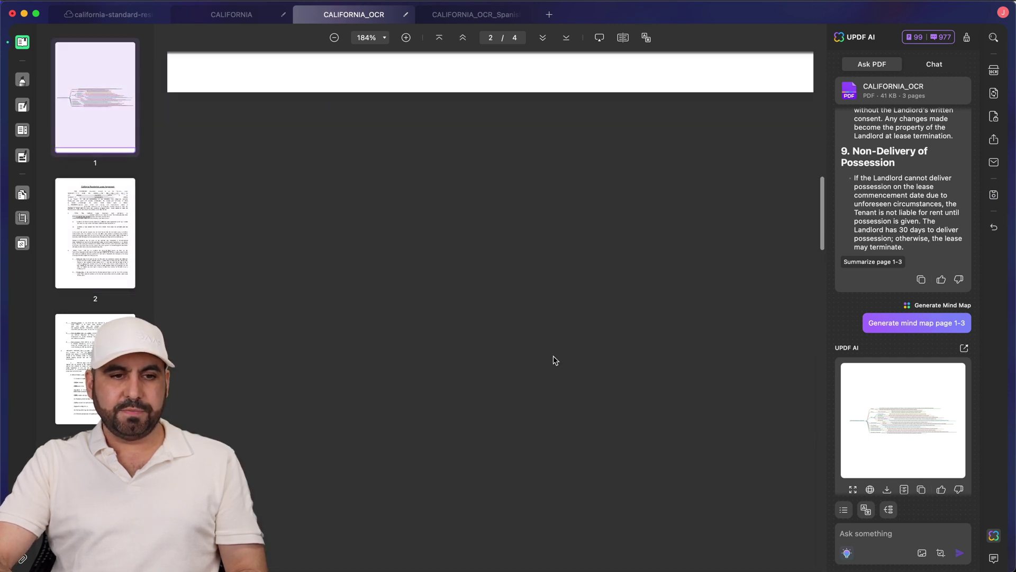
scroll(553, 360, down, 14)
scroll(277, 195, up, 17)
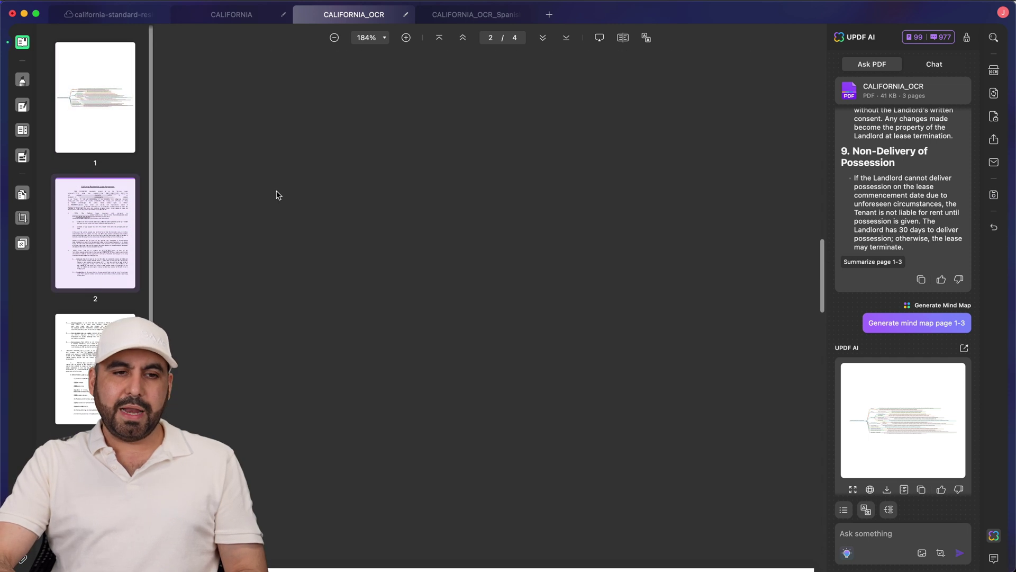
drag(98, 102, 74, 434)
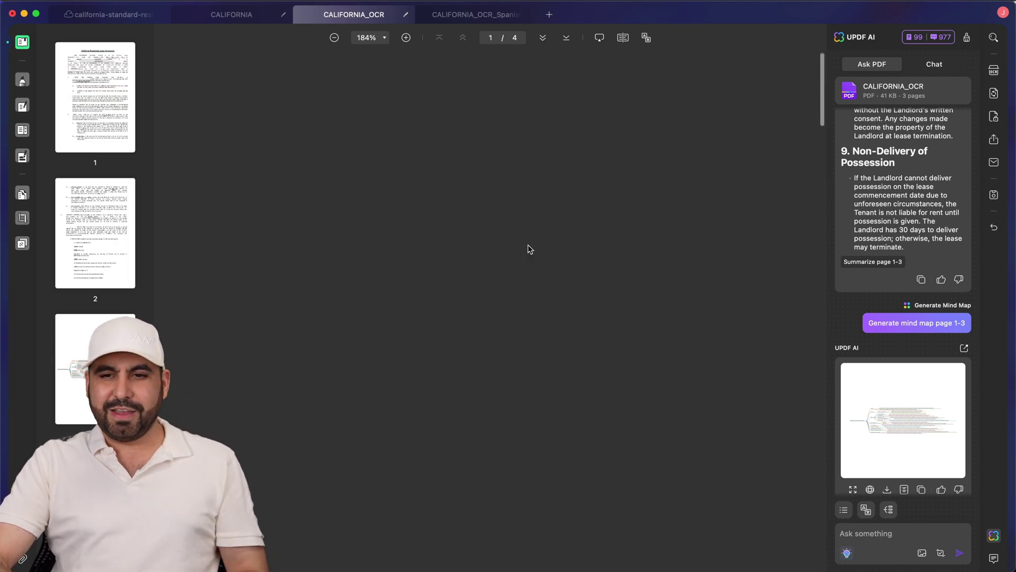
scroll(529, 249, down, 15)
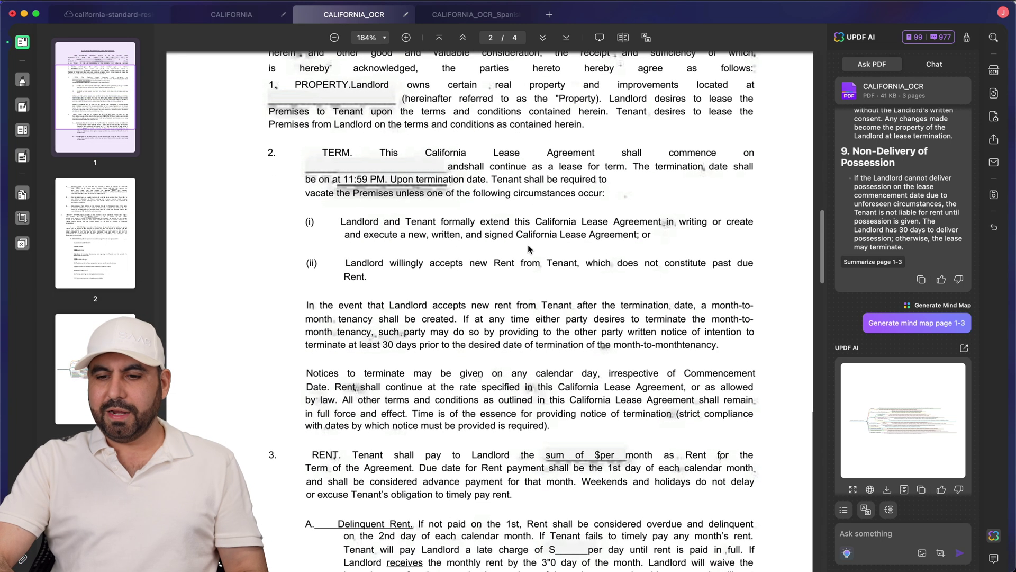
Ask UPDF AI which extra legal terms to add to the California lease and review its clause list.
click(890, 534)
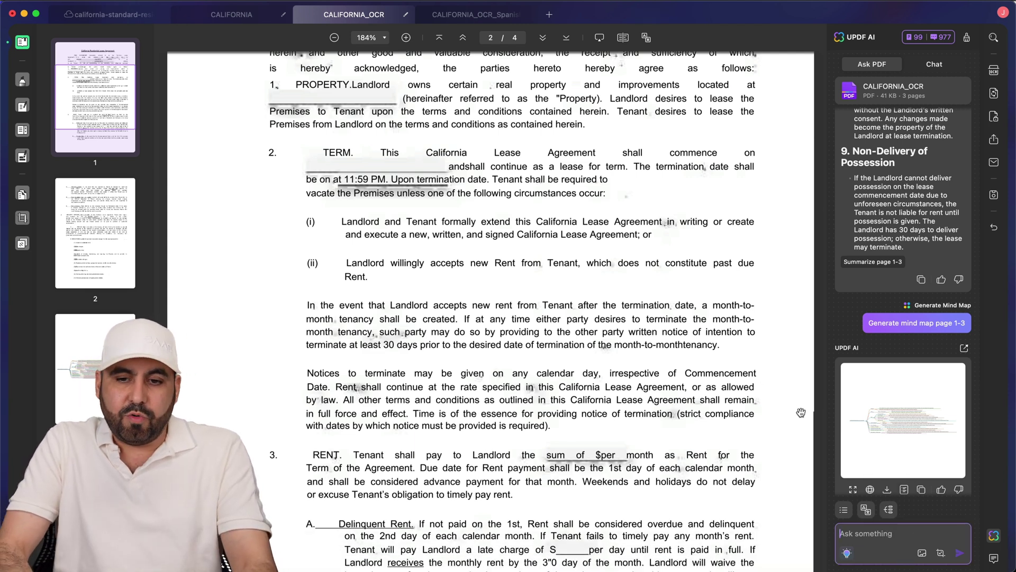
text(What legal terms should I consider adding to this California lease agreement)
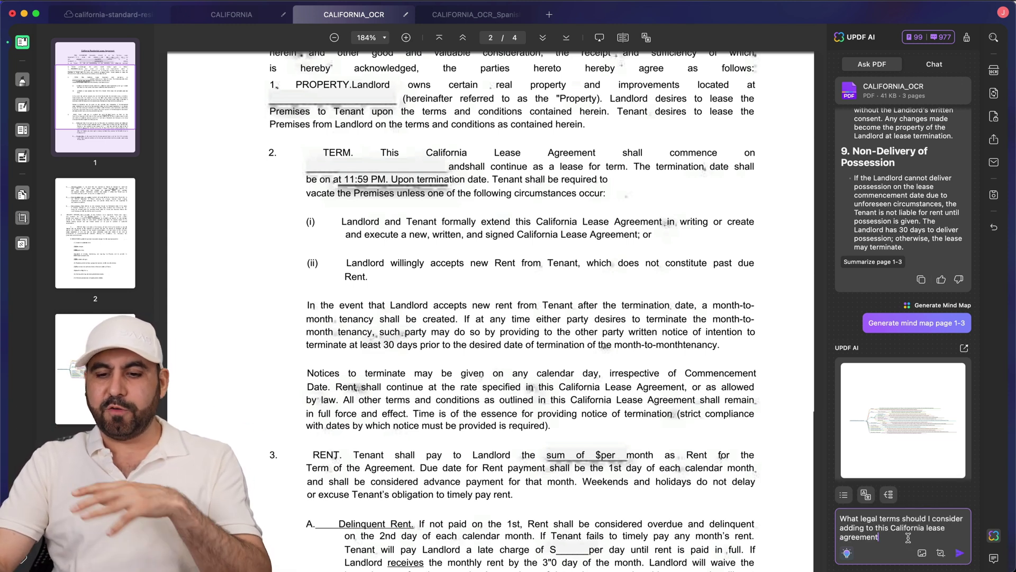
key(Return)
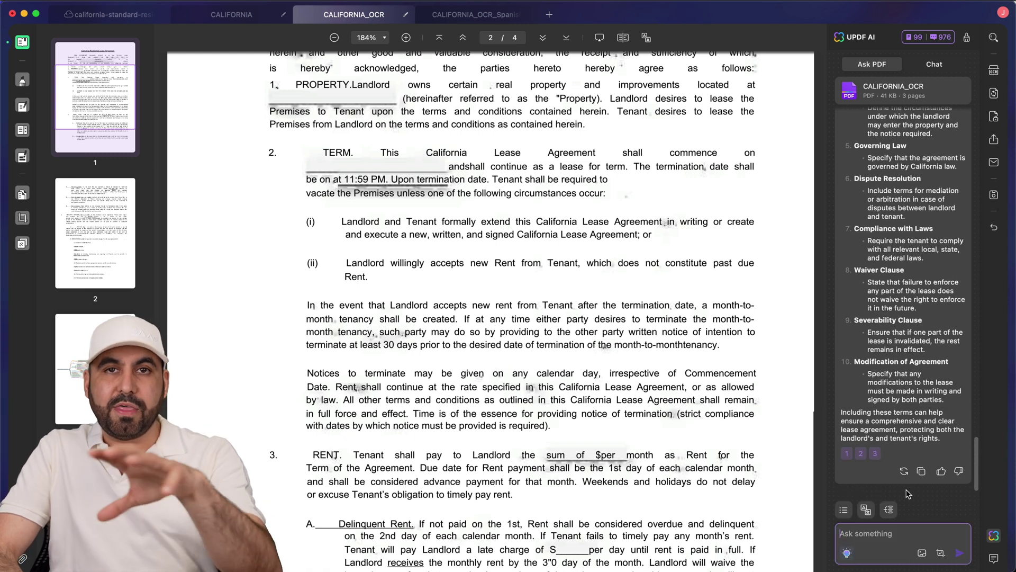
scroll(907, 355, up, 10)
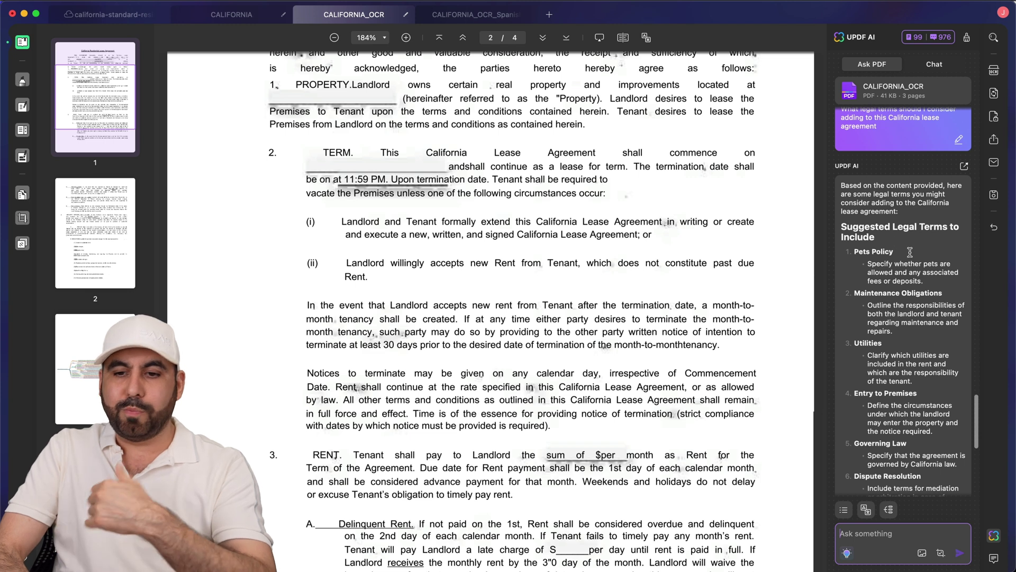
scroll(911, 253, down, 3)
scroll(911, 253, down, 8)
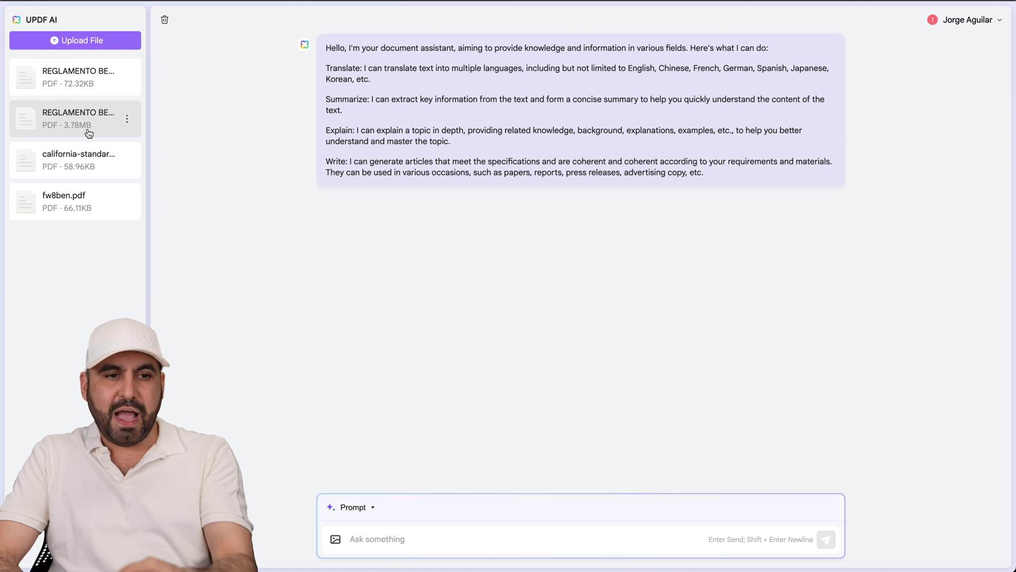
Open the california-standard lease file and choose Generate Mind Map with the page range 1–8.
click(78, 156)
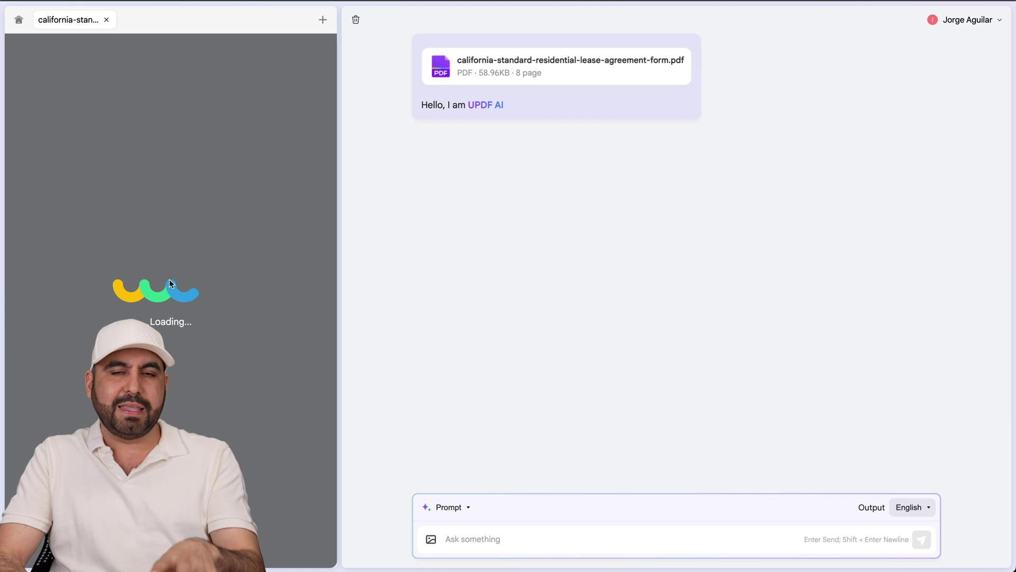
scroll(170, 280, down, 10)
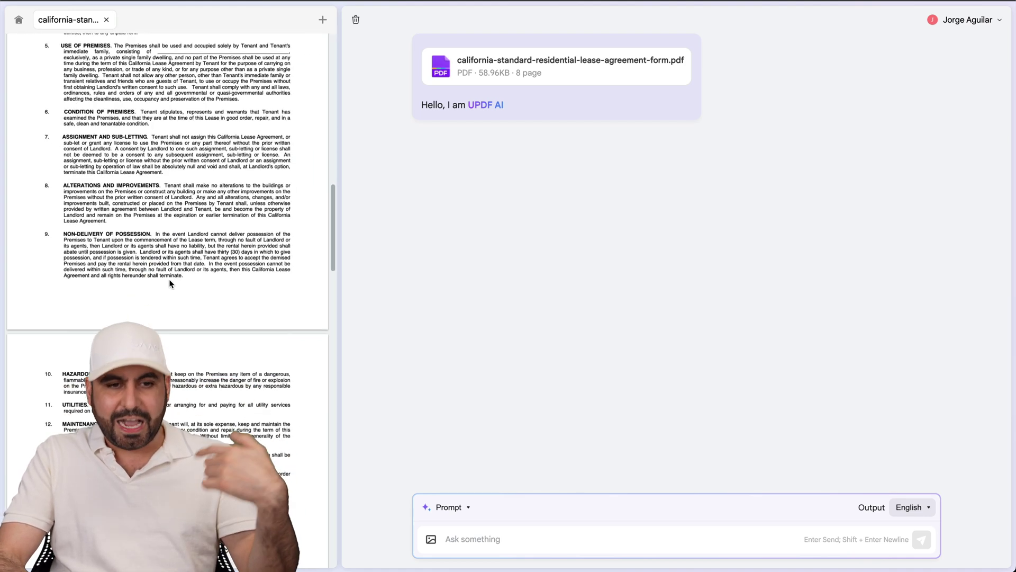
scroll(170, 280, down, 3)
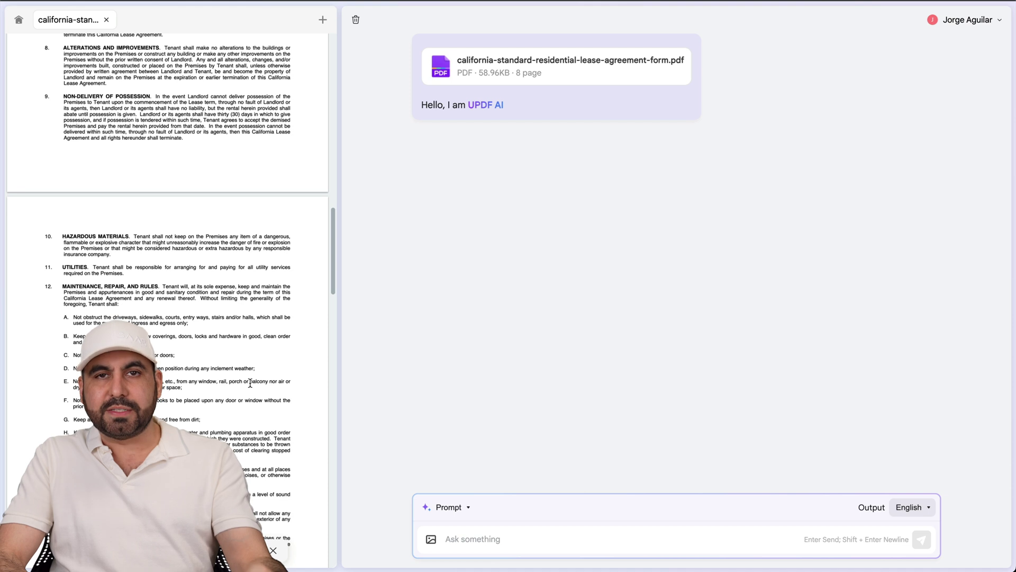
click(444, 507)
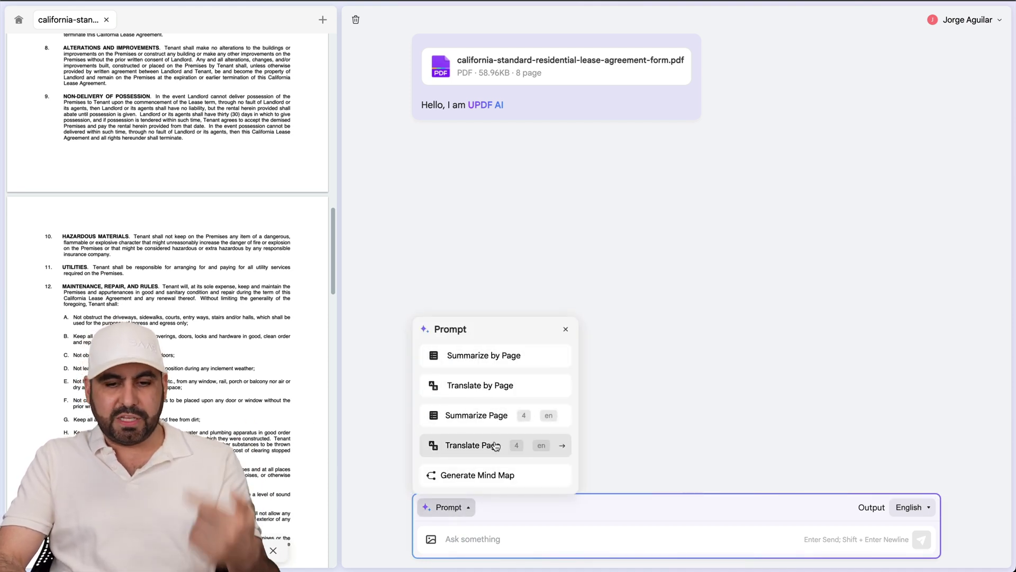
click(496, 479)
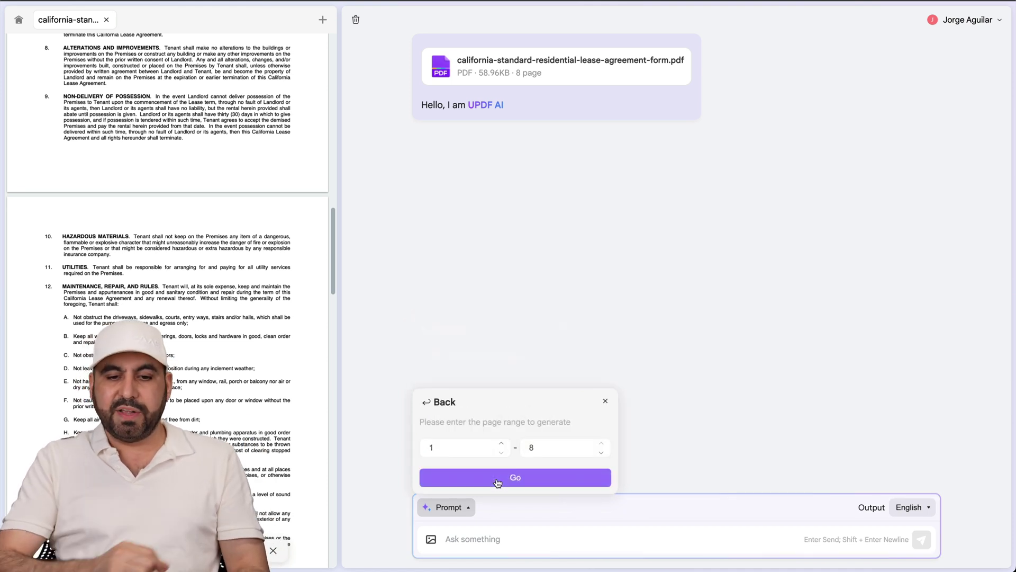
Generate the lease's pages 1–8 mind map of 37 clauses, review it, then return home.
click(497, 478)
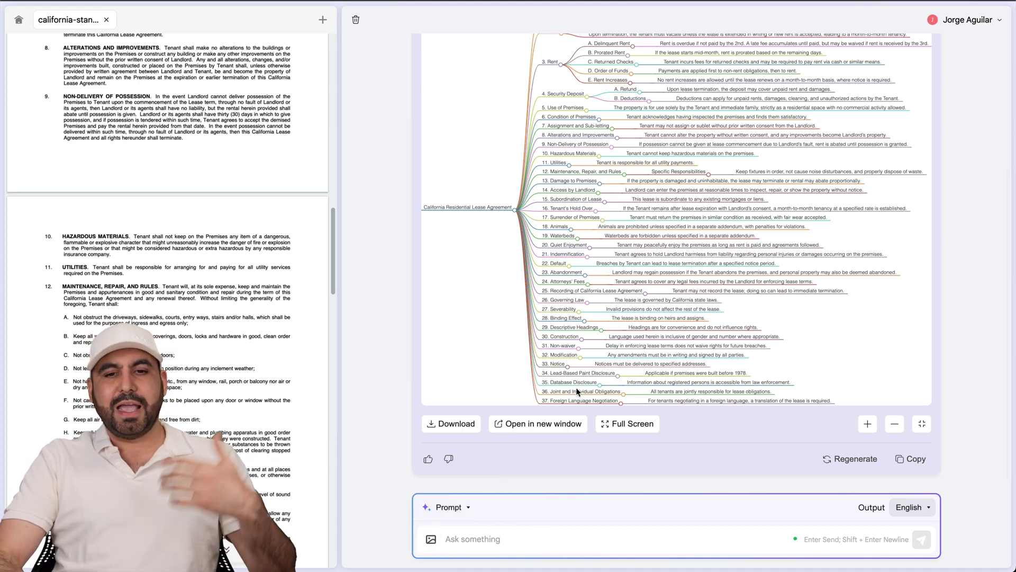
scroll(577, 391, up, 4)
scroll(274, 221, up, 10)
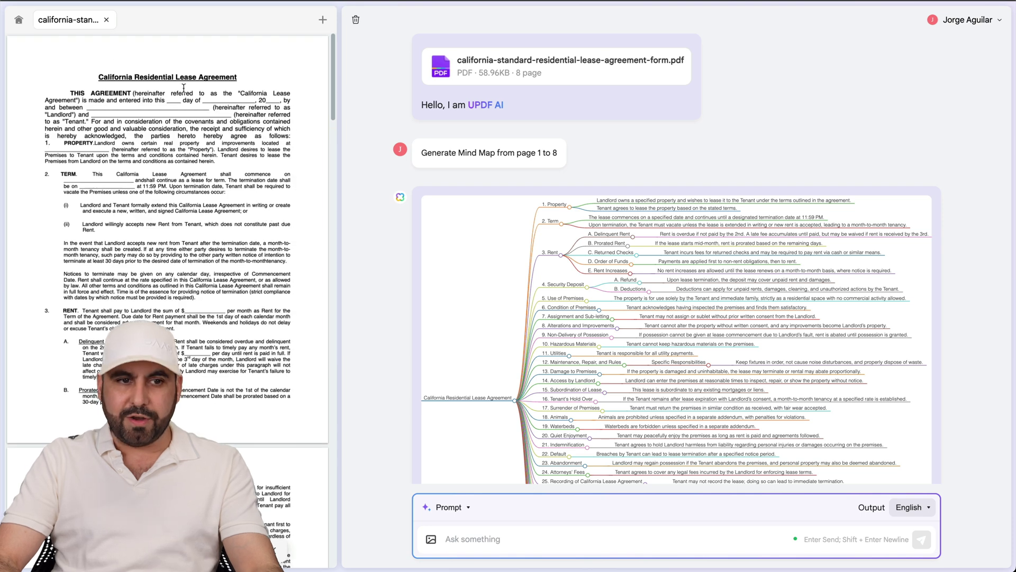
click(18, 19)
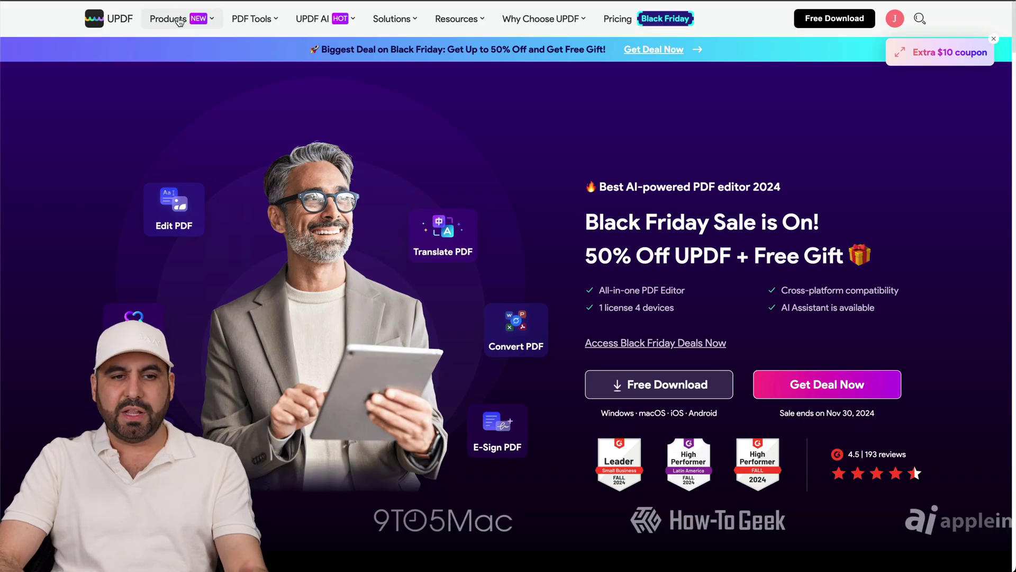
Show the UPDF website homepage with its Black Friday 50%-off offer and the Products menu.
mouse_move(174, 19)
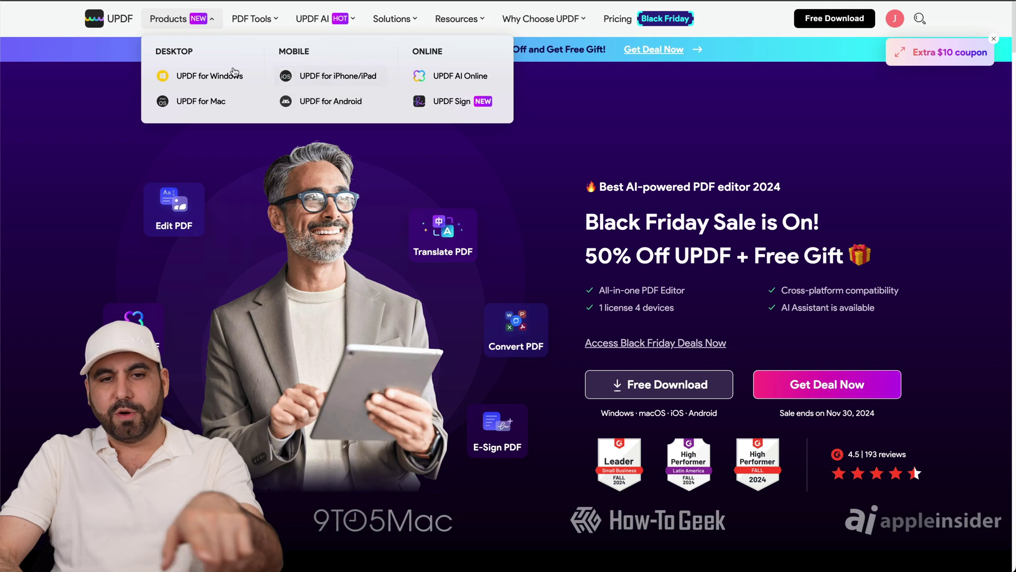